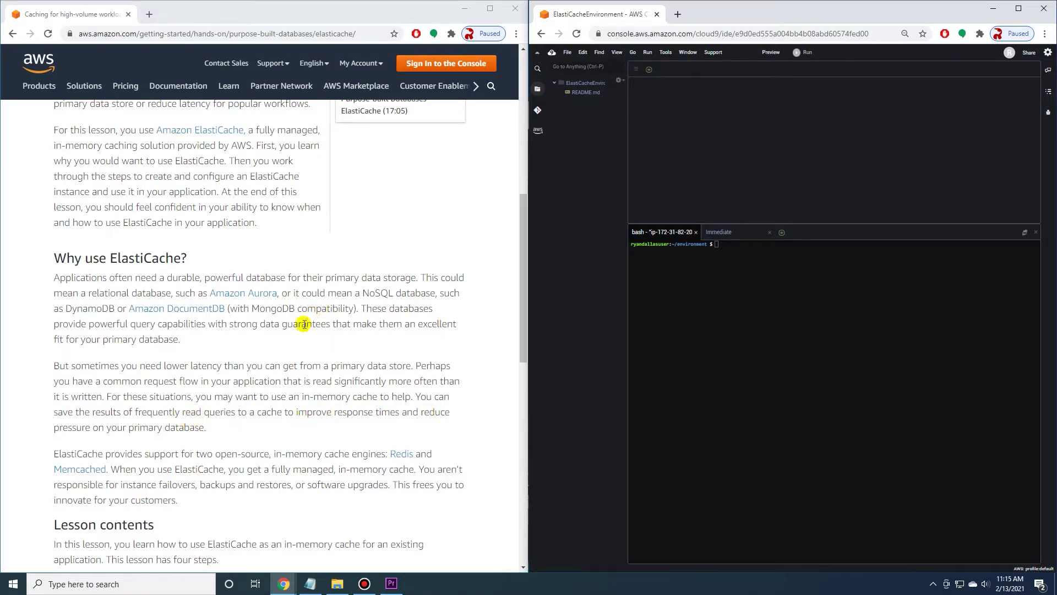
# Copy the curl command for restaurant-dynamodb.tar from the lesson's "Create an AWS Cloud9 environment" module
pyautogui.scroll(-3, 304, 380)
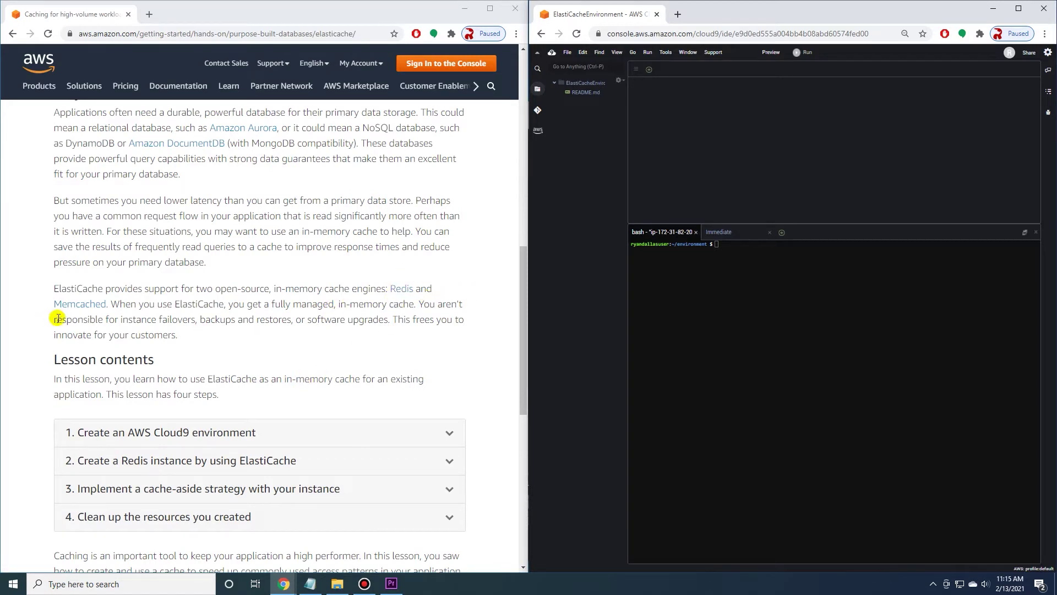
pyautogui.scroll(-2, 172, 317)
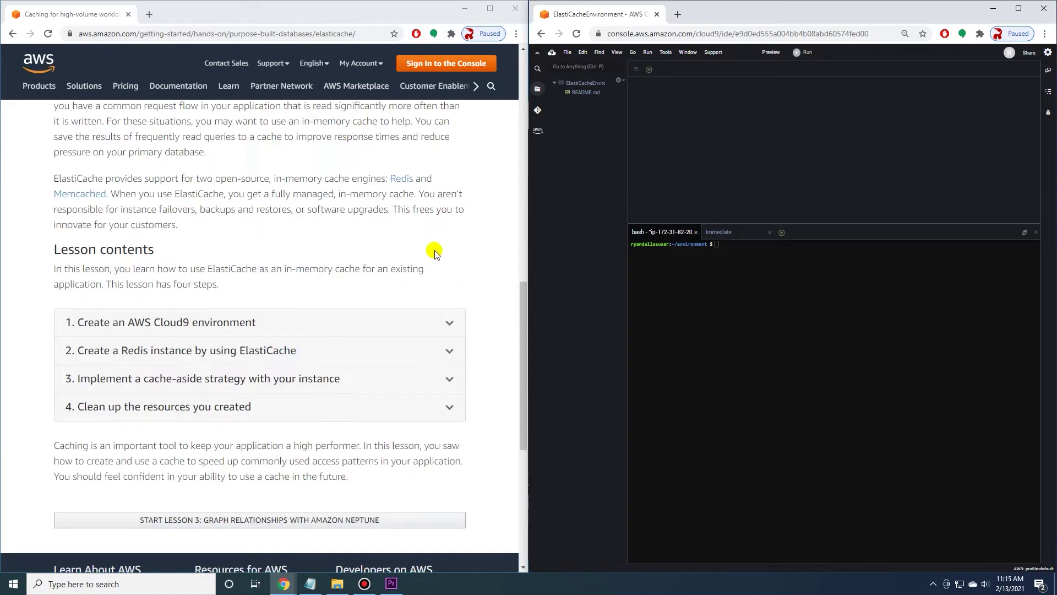
pyautogui.click(270, 319)
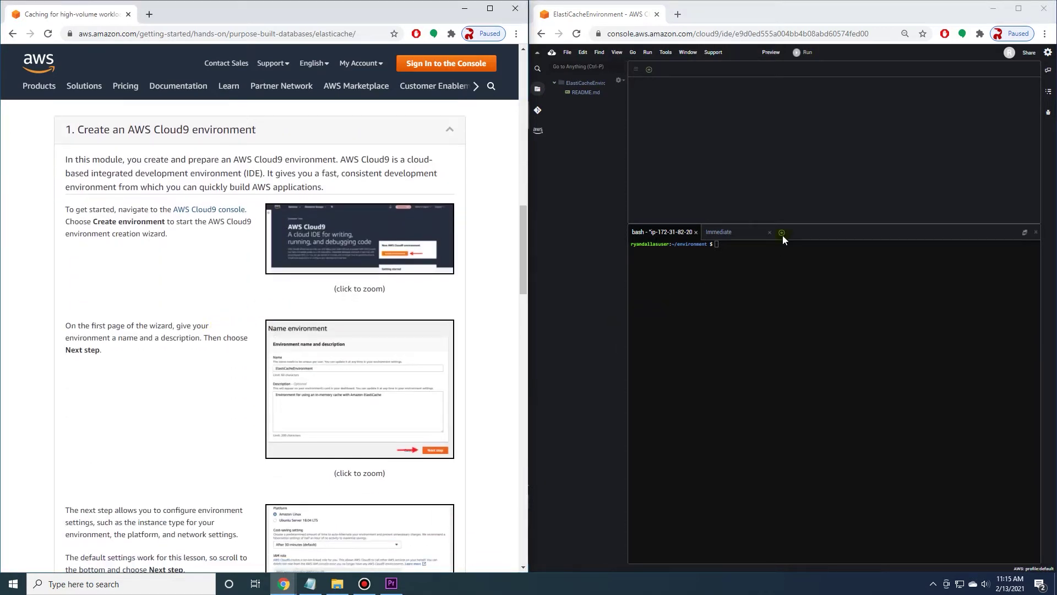
pyautogui.scroll(-15, 472, 278)
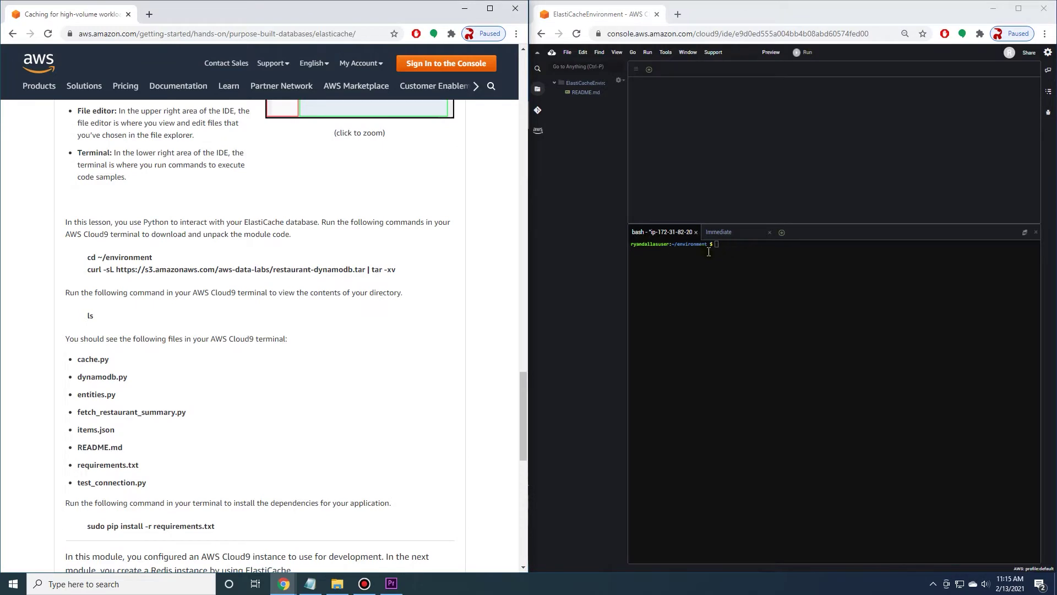
pyautogui.moveTo(88, 269); pyautogui.dragTo(388, 270)
pyautogui.rightClick(377, 272)
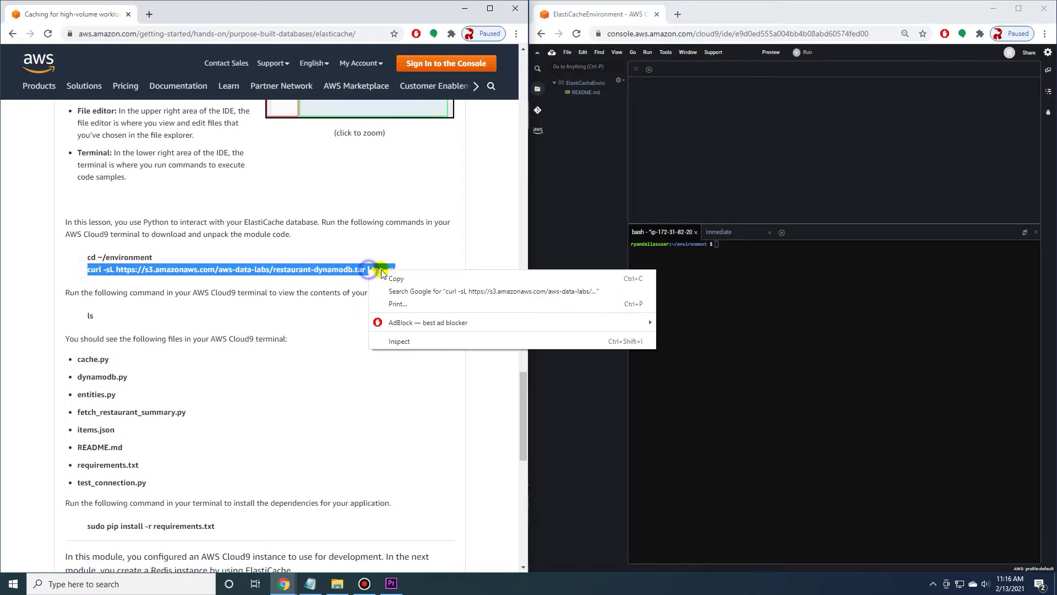
pyautogui.click(393, 278)
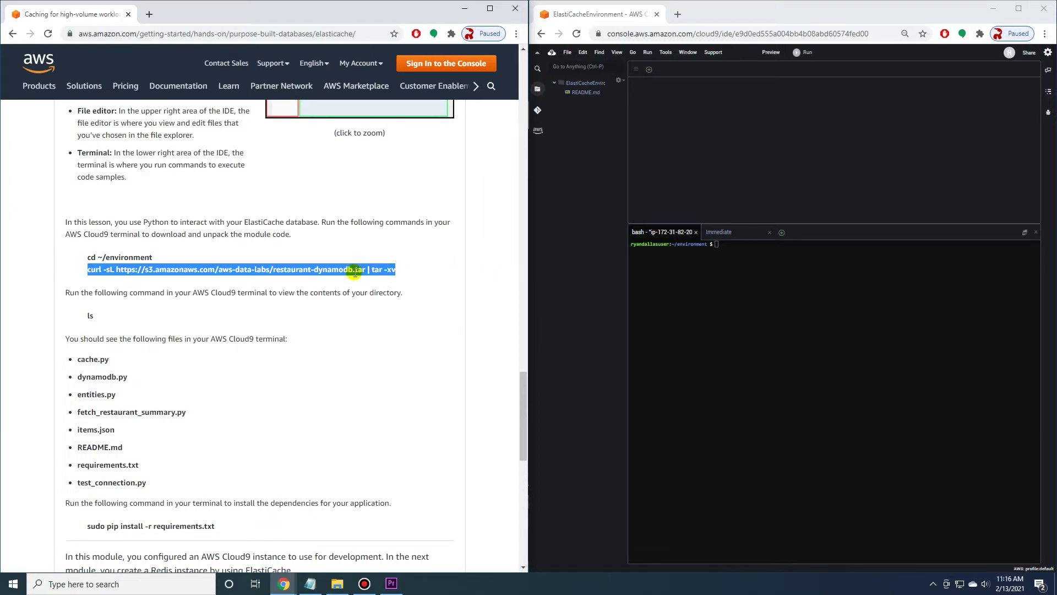
pyautogui.rightClick(278, 271)
pyautogui.click(303, 281)
# Run the copied curl command in the Cloud9 terminal with the archive changed to restaurant-cache.tar, and list the directory with ls
pyautogui.rightClick(719, 245)
pyautogui.click(749, 276)
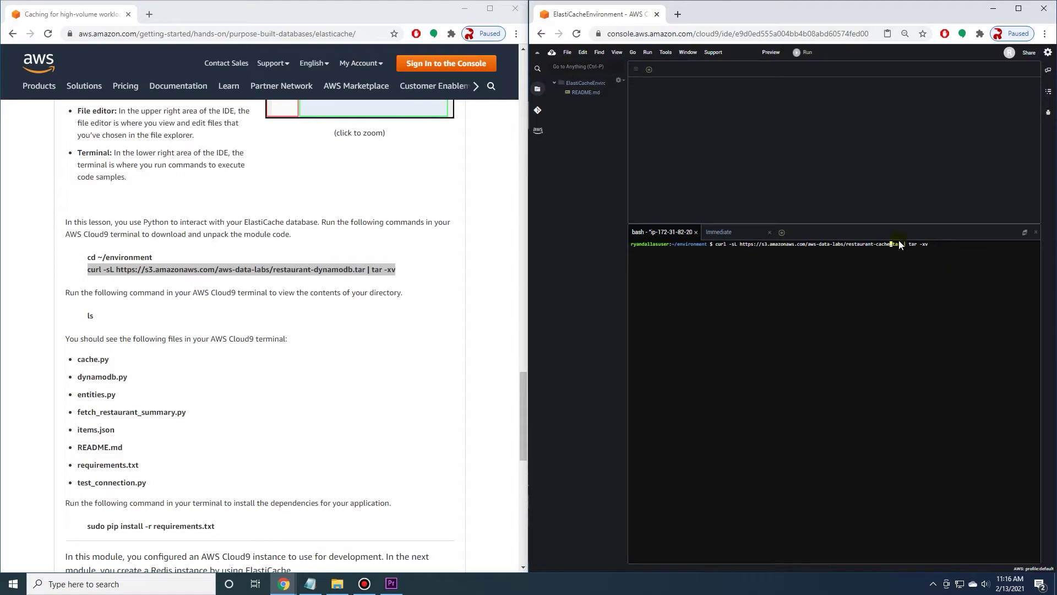
pyautogui.rightClick(898, 244)
pyautogui.click(997, 253)
pyautogui.press('Return')
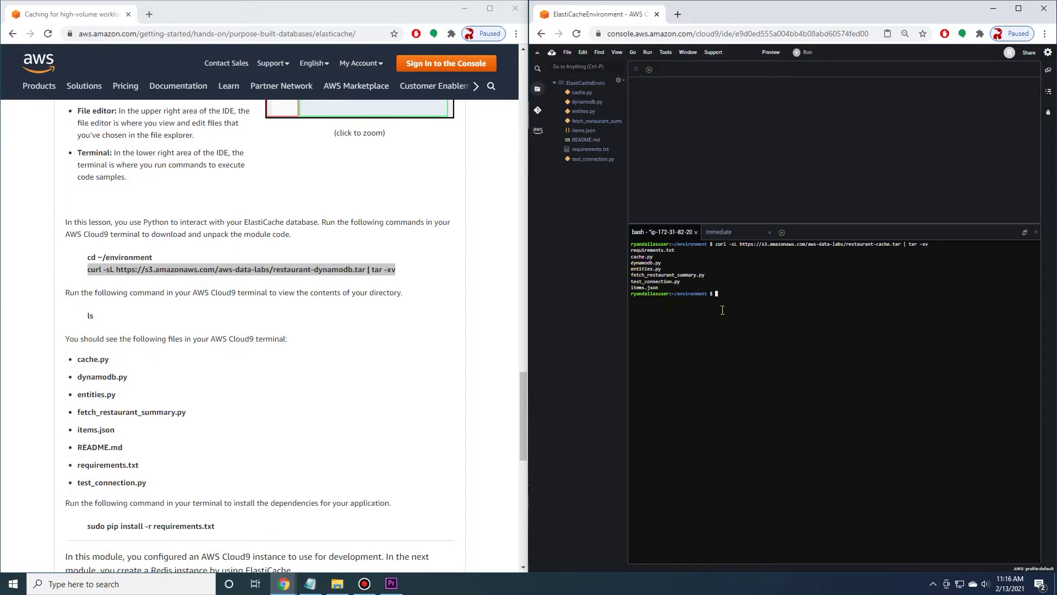
pyautogui.write('ls')
pyautogui.press('Return')
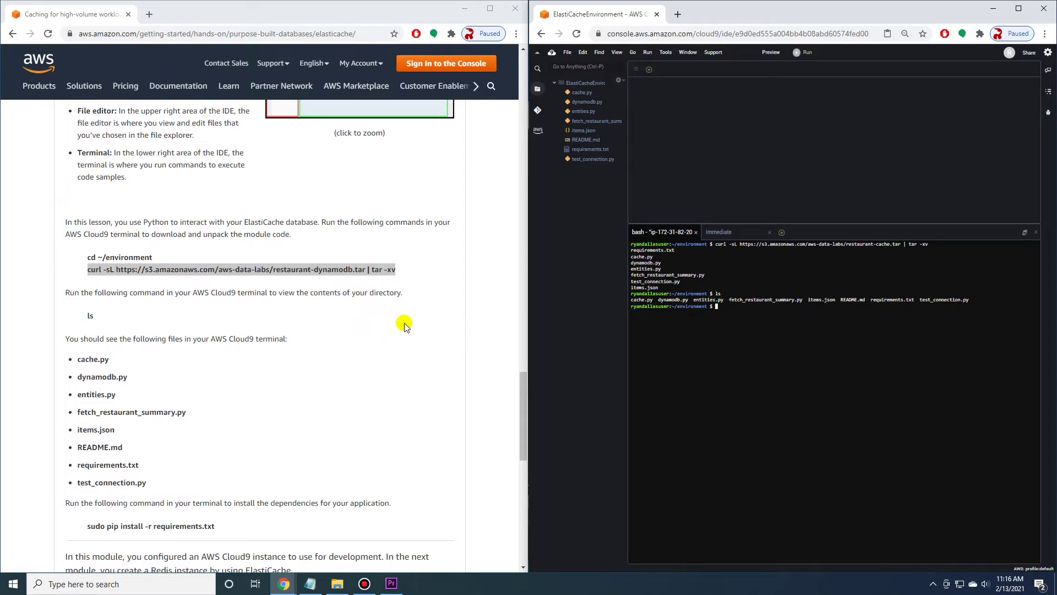
# Copy the lesson's dependency command "sudo pip install -r requirements.txt" and run it in the Cloud9 terminal
pyautogui.scroll(-3, 405, 323)
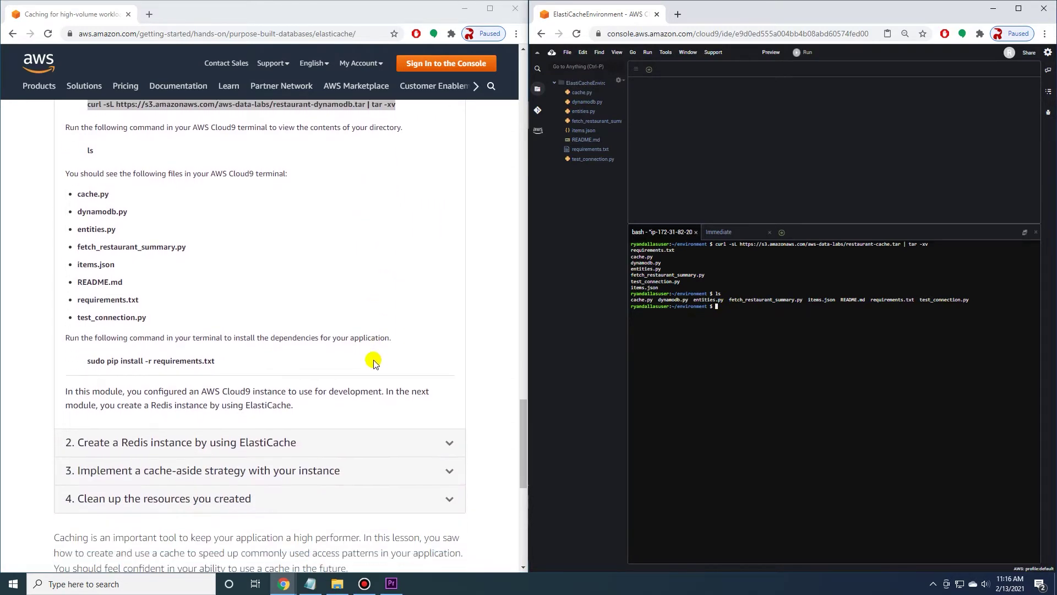
pyautogui.click(89, 363)
pyautogui.moveTo(88, 364); pyautogui.dragTo(131, 369)
pyautogui.hotkey('ctrl', 'c')
pyautogui.click(721, 308)
pyautogui.rightClick(722, 306)
pyautogui.click(749, 339)
pyautogui.press('Return')
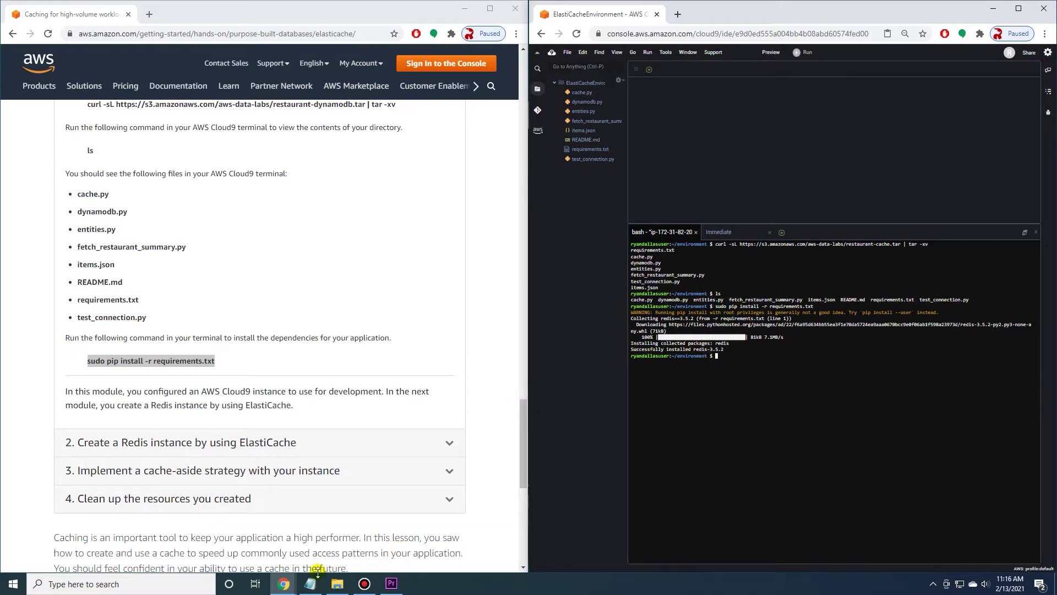
# Run "python -m pip install --user redis" in the terminal and clear its output
pyautogui.rightClick(717, 354)
pyautogui.click(747, 381)
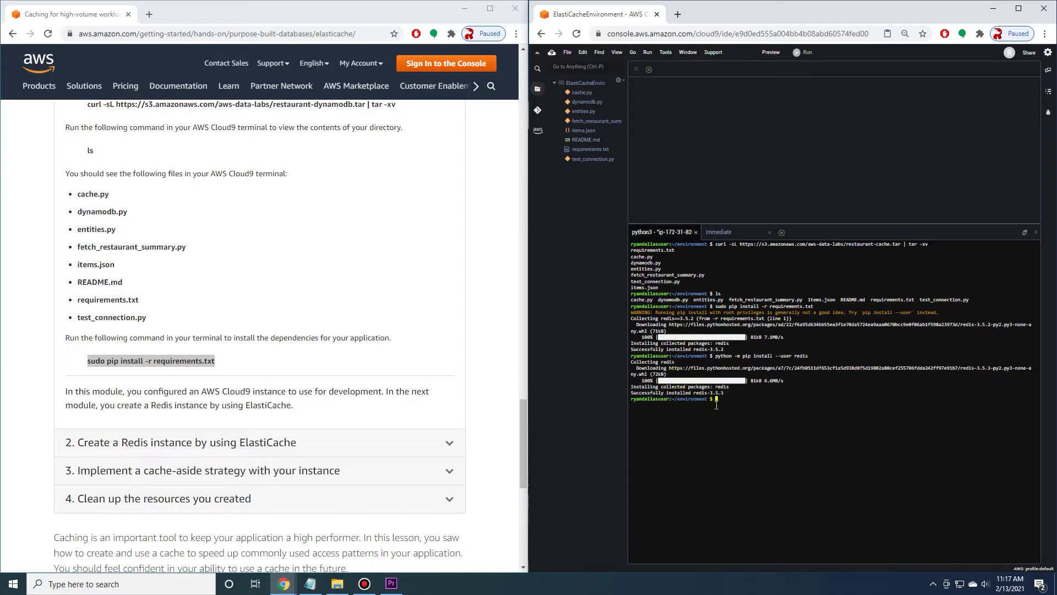
pyautogui.hotkey('ctrl', 'l')
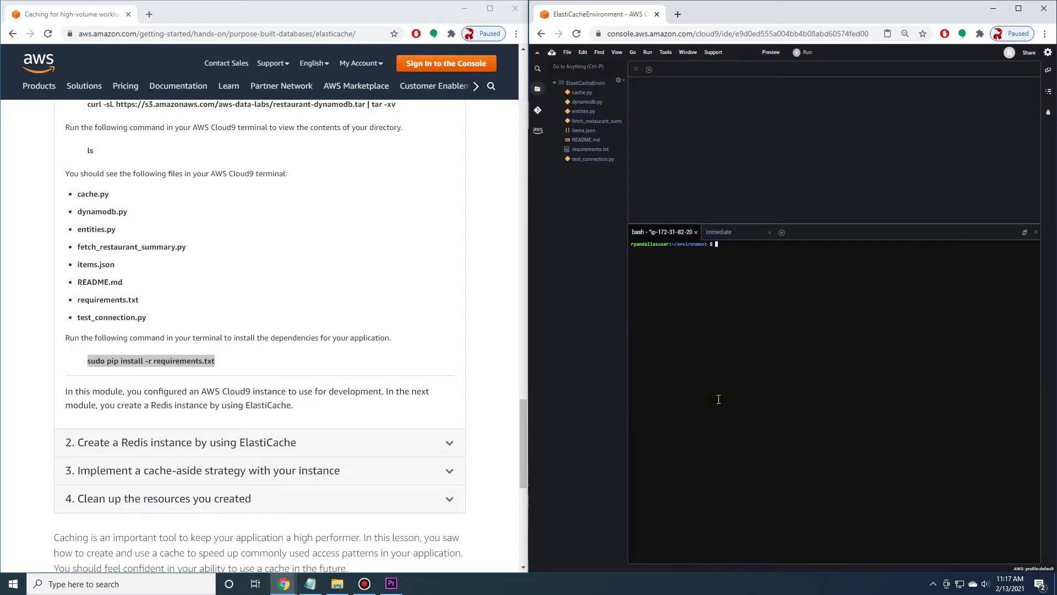
# Expand the lesson's "Create a Redis instance by using ElastiCache" module and open the ElastiCache console in a duplicate of the Cloud9 tab
pyautogui.scroll(-1, 275, 320)
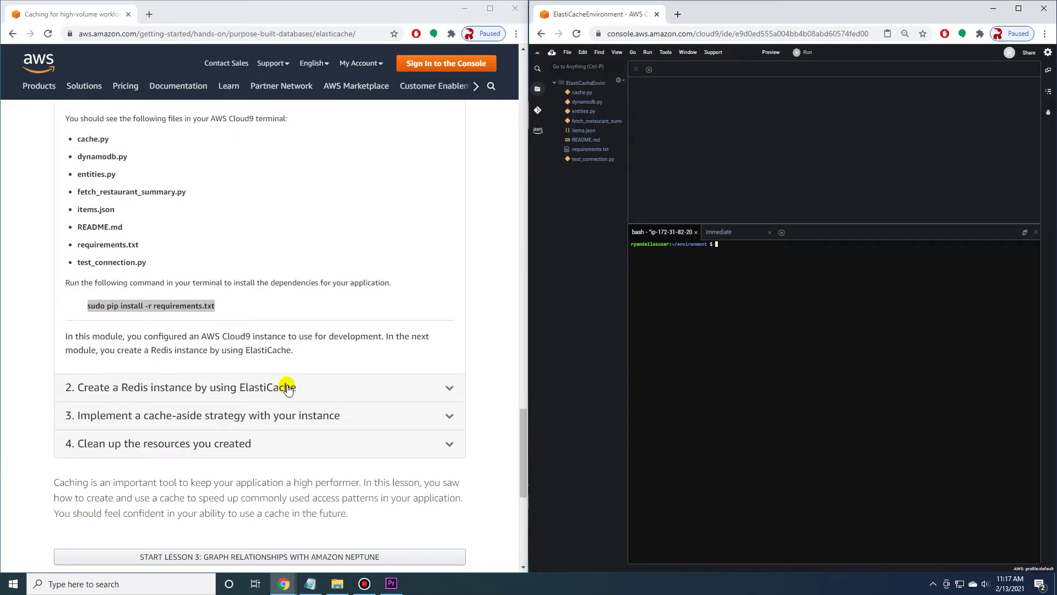
pyautogui.click(291, 390)
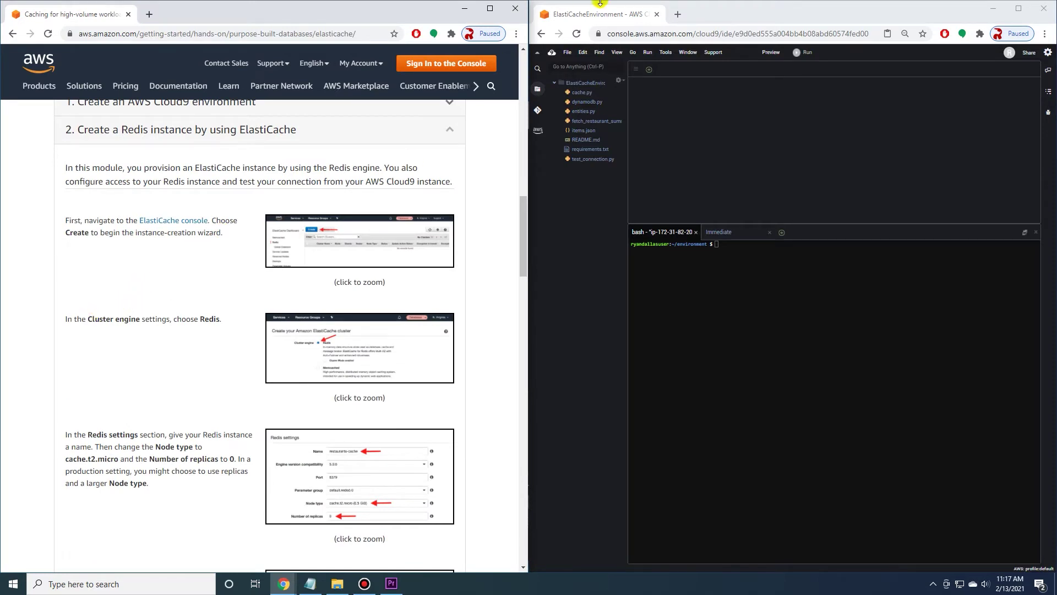
pyautogui.rightClick(611, 19)
pyautogui.click(666, 77)
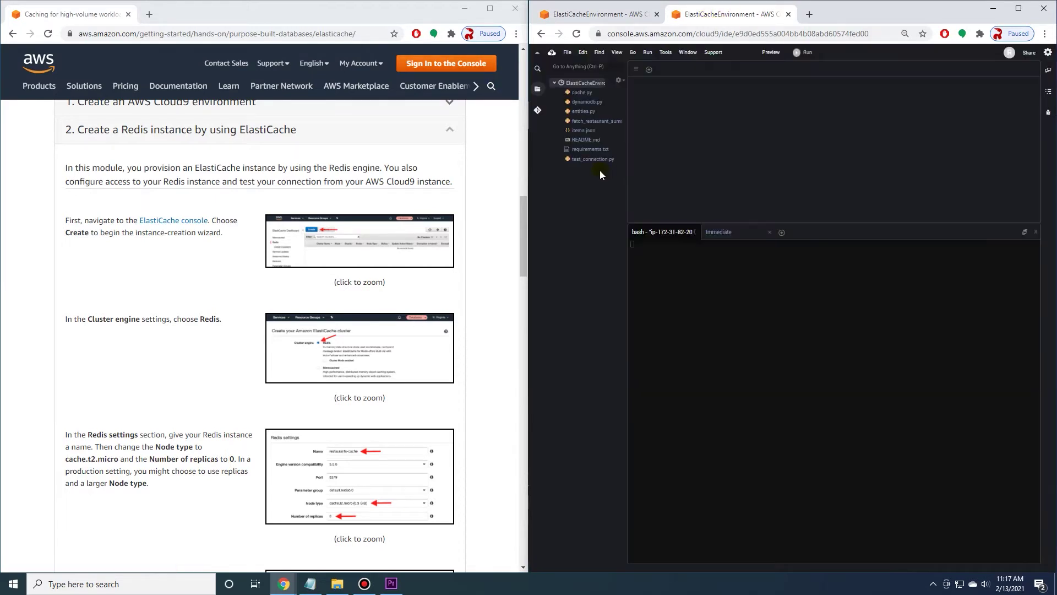
pyautogui.click(541, 34)
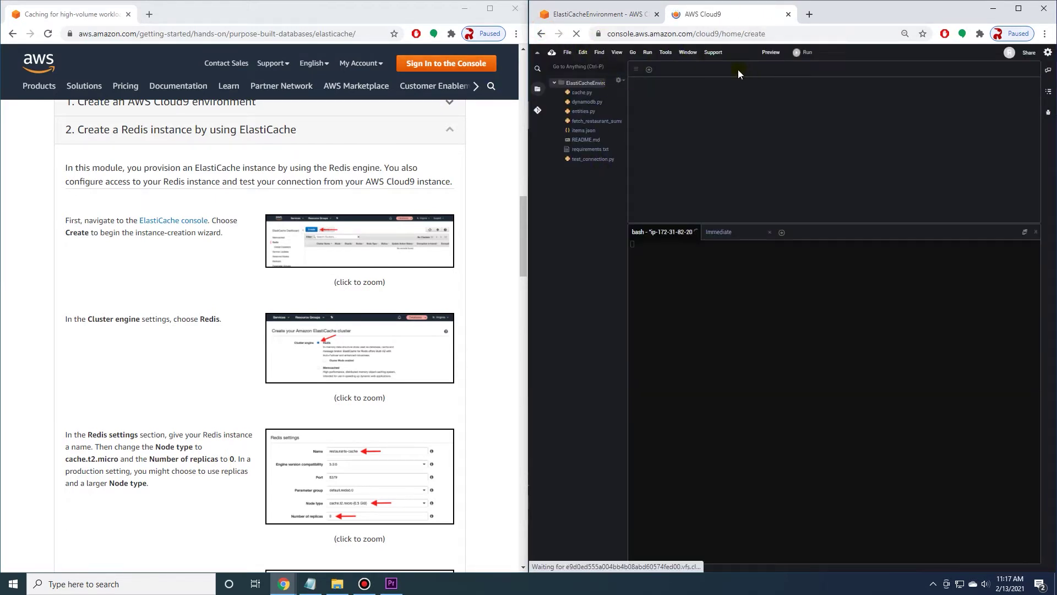
pyautogui.write('elastica')
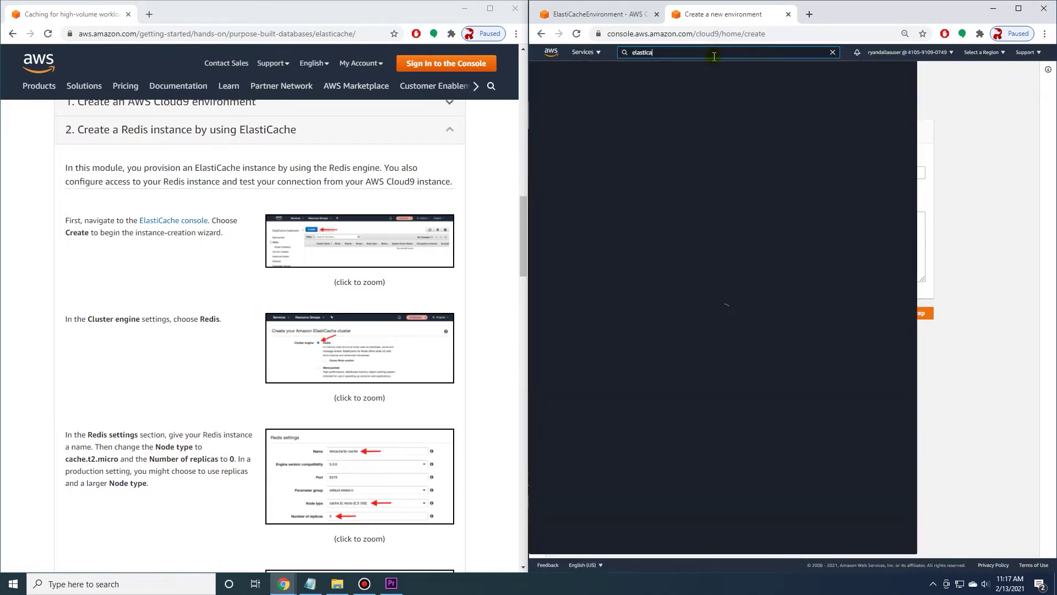
pyautogui.click(674, 117)
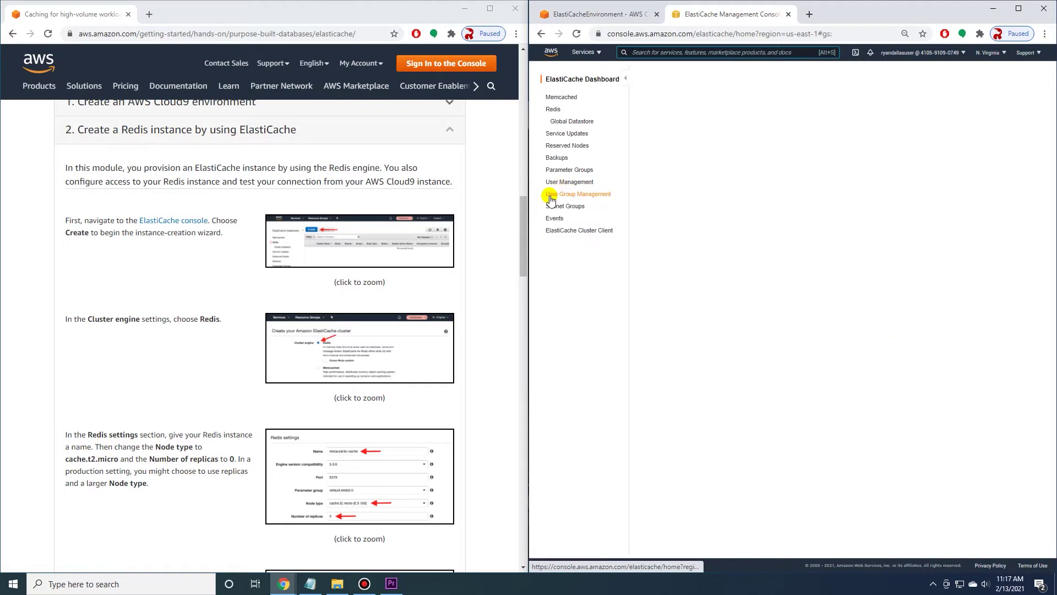
# Start creating a new cluster from the Redis clusters page and dismiss the search results covering the form
pyautogui.click(554, 109)
pyautogui.click(646, 77)
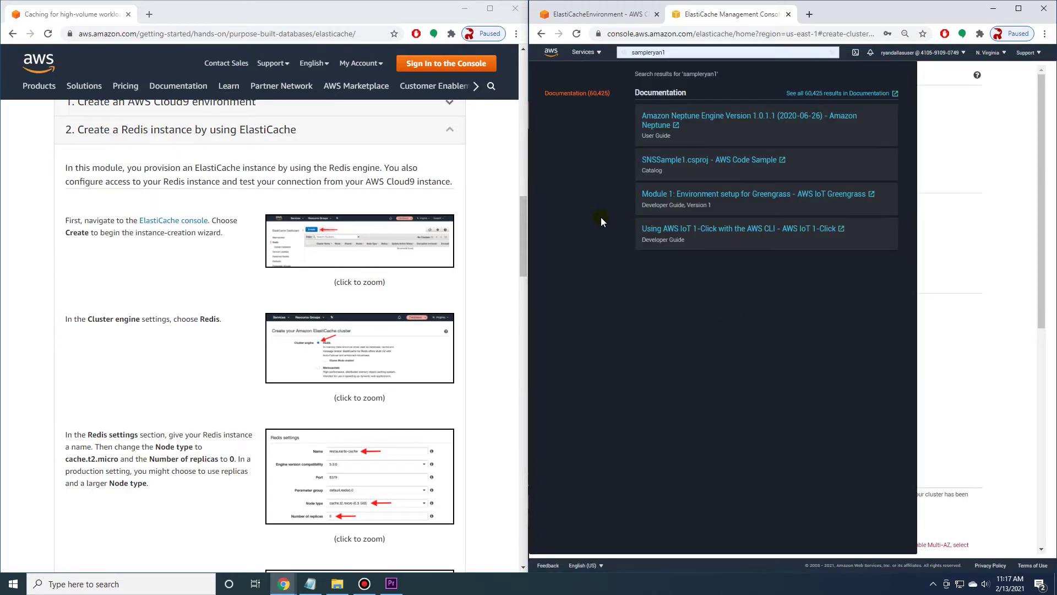
pyautogui.click(1015, 162)
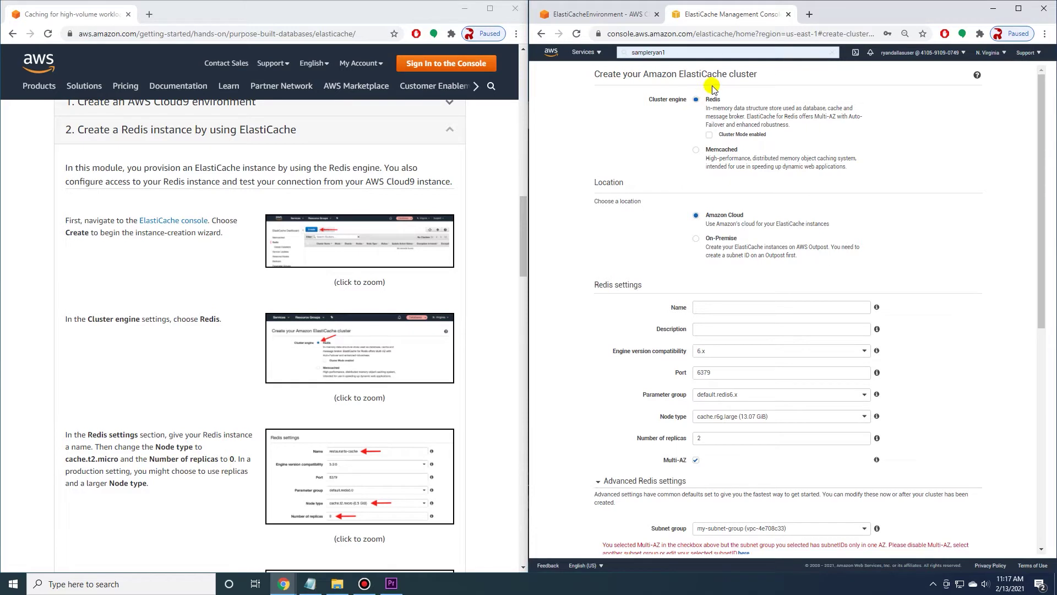
# Name the Redis instance restaurants-cache, keeping Redis as the cluster engine
pyautogui.scroll(-1, 666, 144)
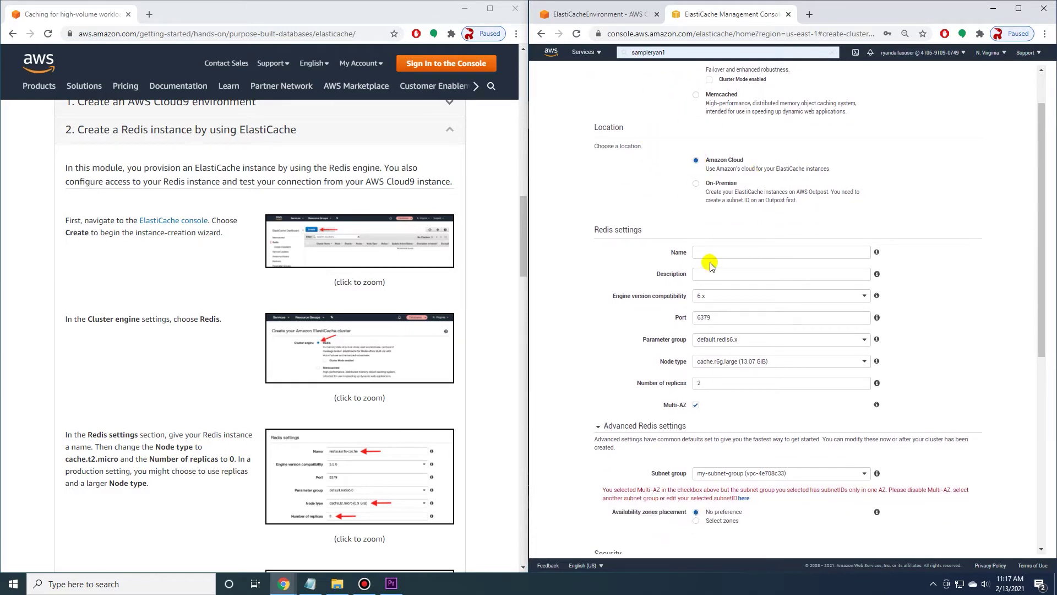
pyautogui.scroll(-2, 207, 300)
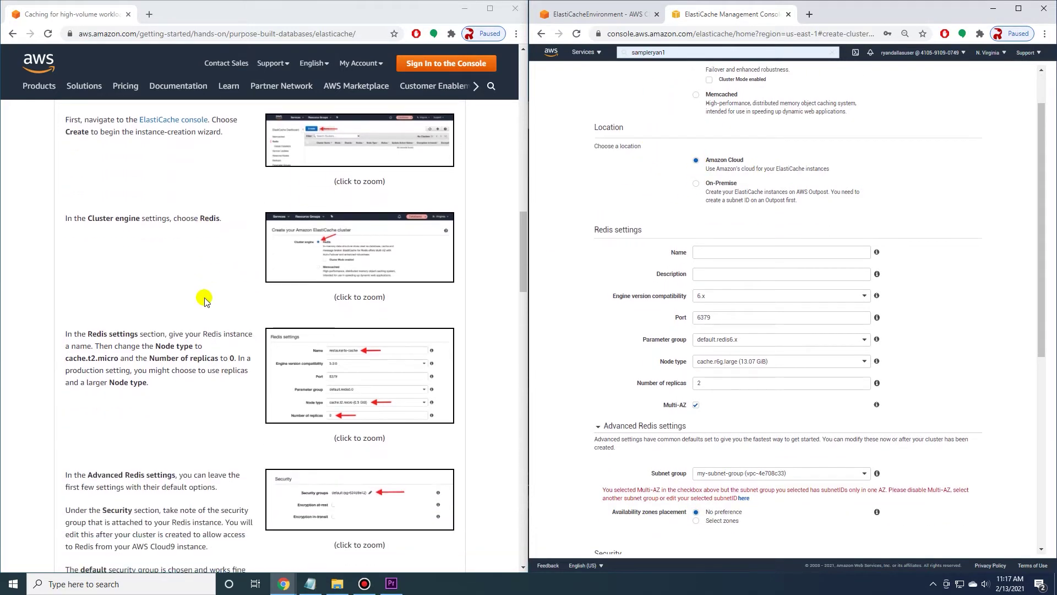
pyautogui.click(752, 252)
pyautogui.write('restaurants-cache')
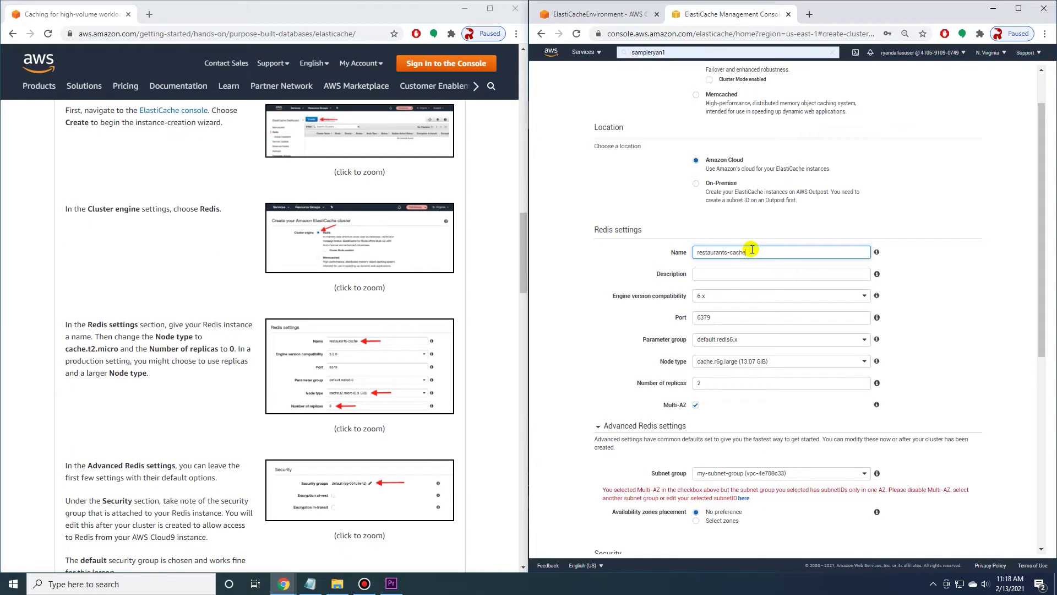
pyautogui.click(577, 287)
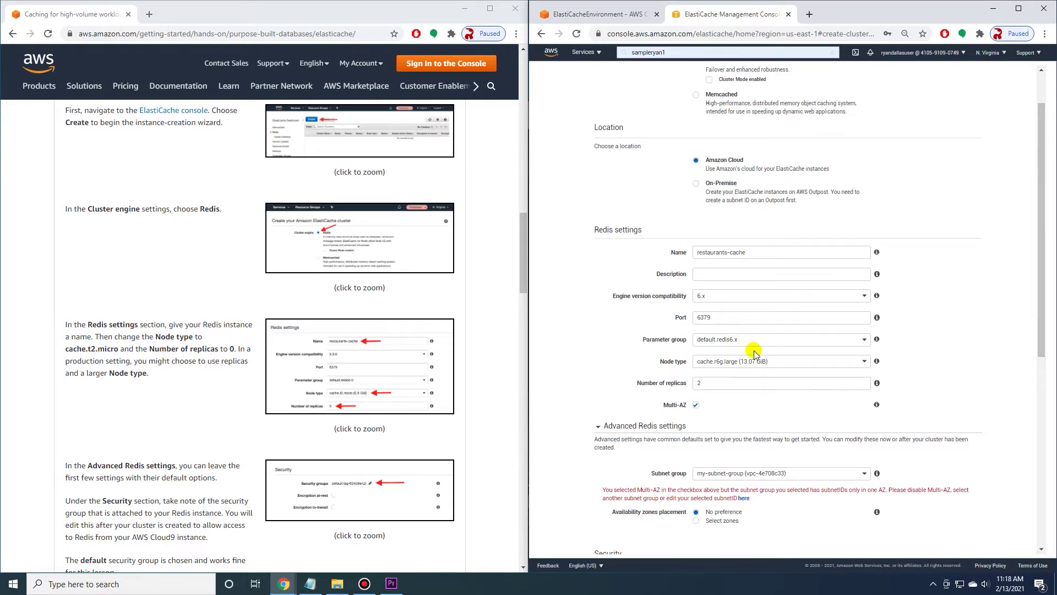
# Set the cluster's node type to cache.t2.micro (0.5 GiB) and the number of replicas to 0
pyautogui.scroll(-1, 752, 358)
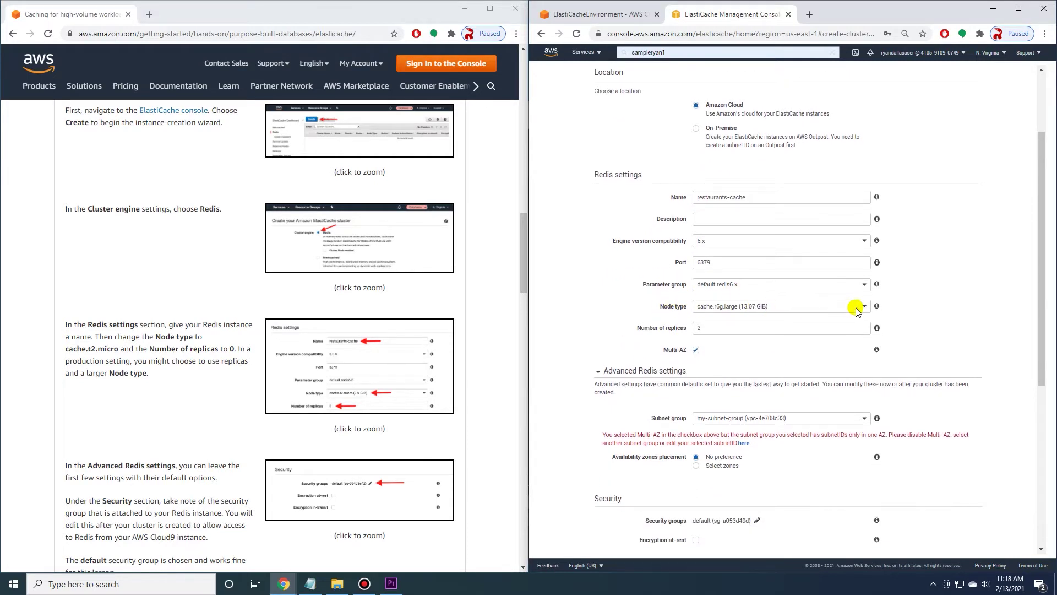
pyautogui.click(853, 310)
pyautogui.click(914, 249)
pyautogui.click(672, 281)
pyautogui.click(904, 335)
pyautogui.moveTo(878, 326)
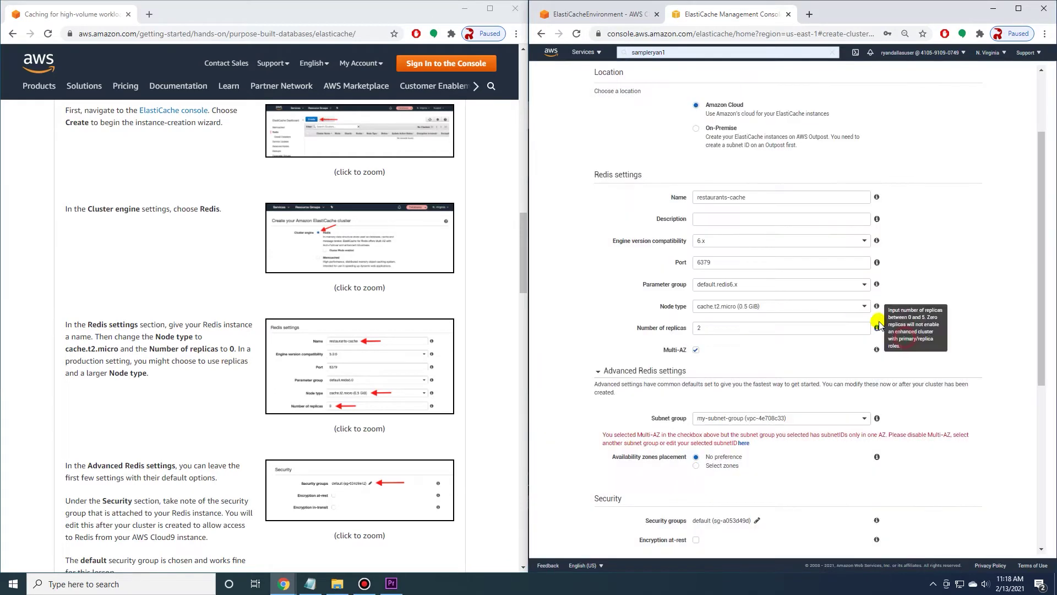
pyautogui.doubleClick(716, 330)
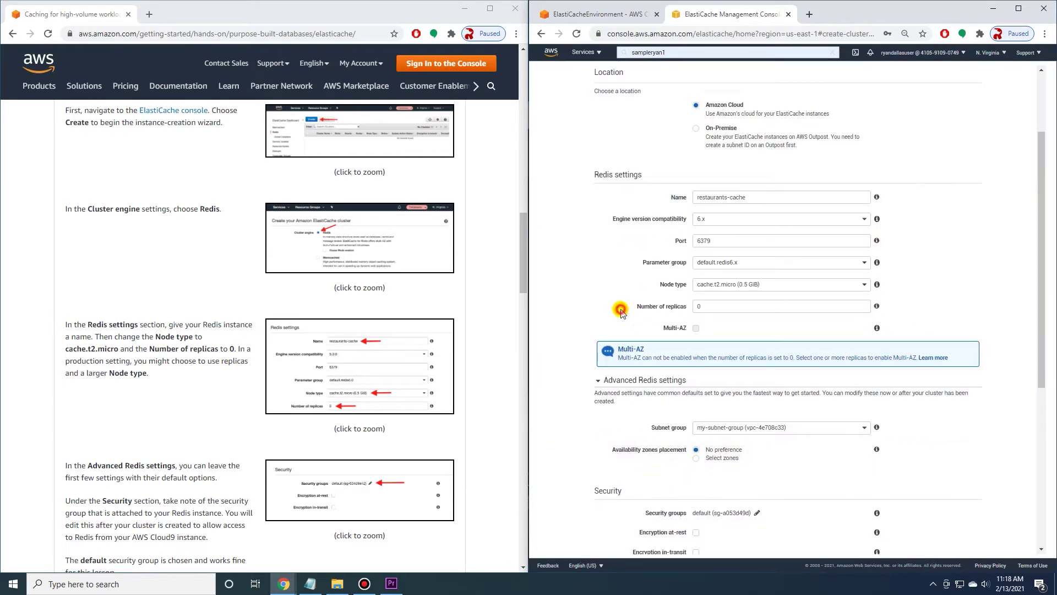
# Review the remaining default subnet, security and backup settings, create the cluster, and decline saving the password in the browser
pyautogui.scroll(-2, 566, 342)
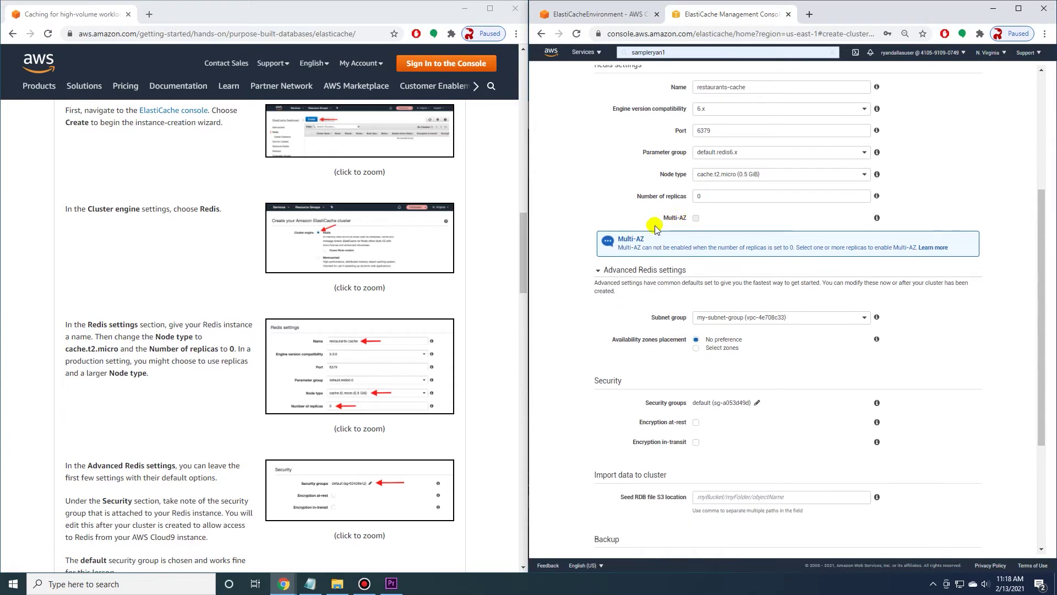
pyautogui.scroll(-1, 566, 314)
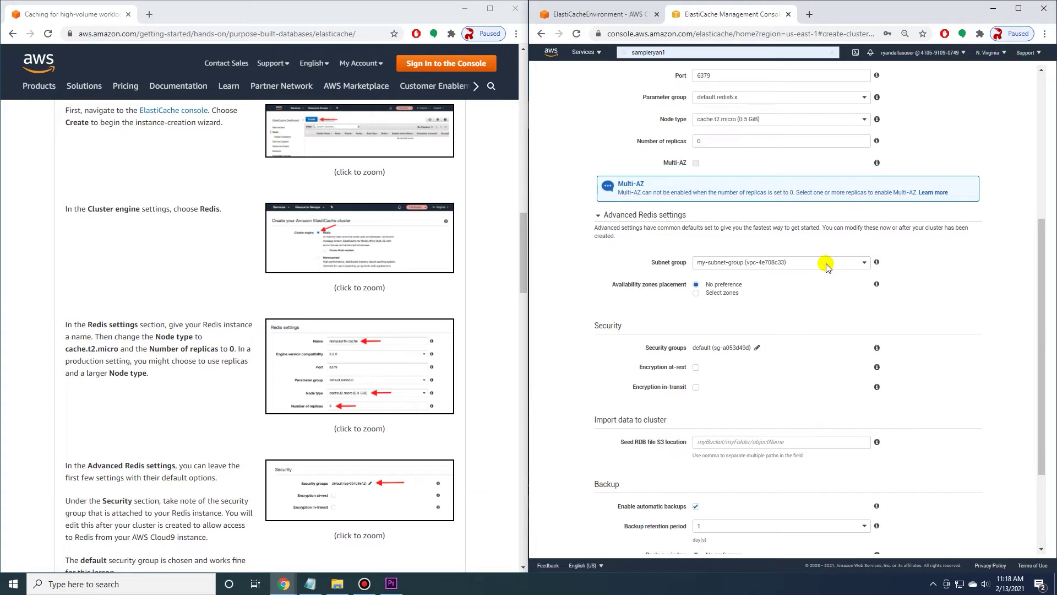
pyautogui.scroll(-1, 671, 275)
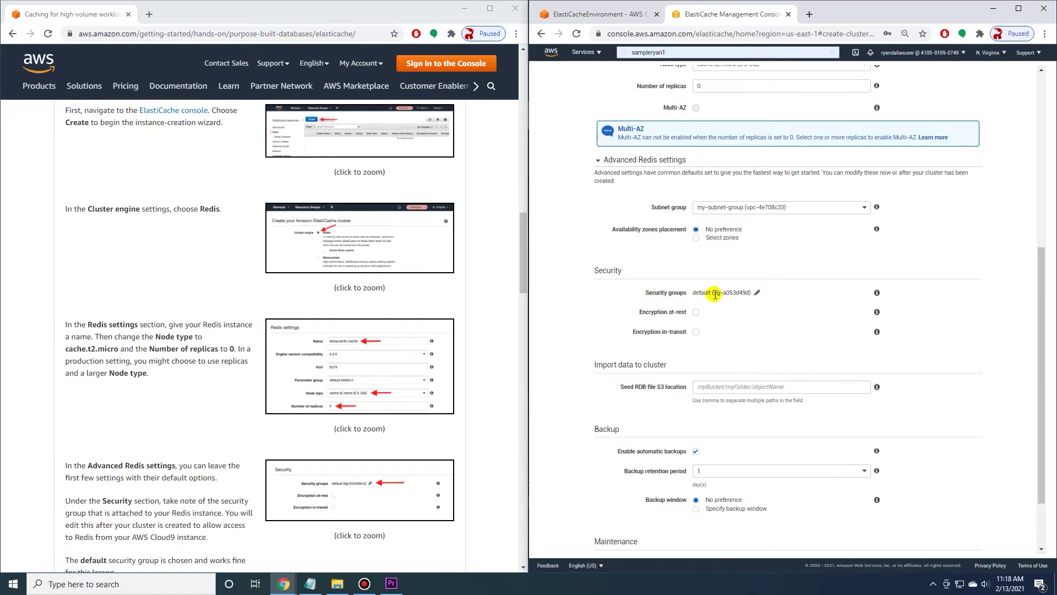
pyautogui.scroll(-1, 688, 297)
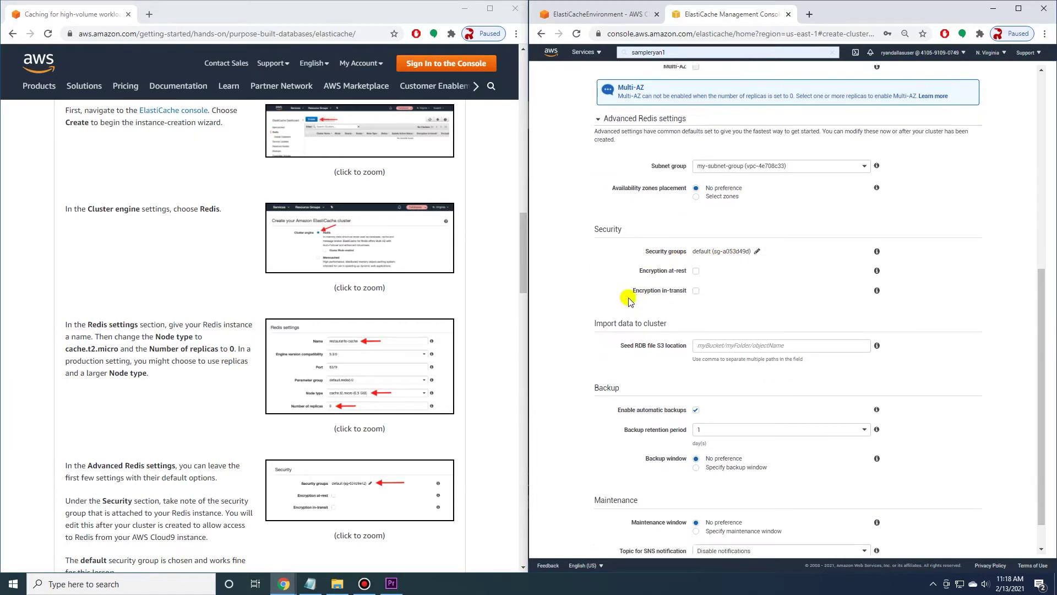
pyautogui.scroll(3, 602, 294)
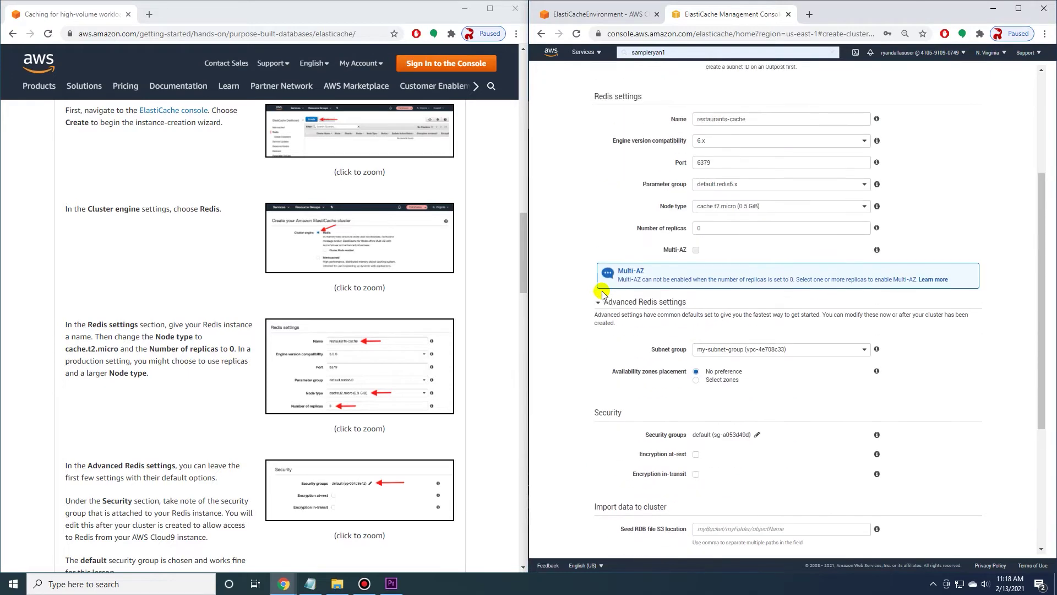
pyautogui.scroll(-3, 602, 287)
pyautogui.click(962, 546)
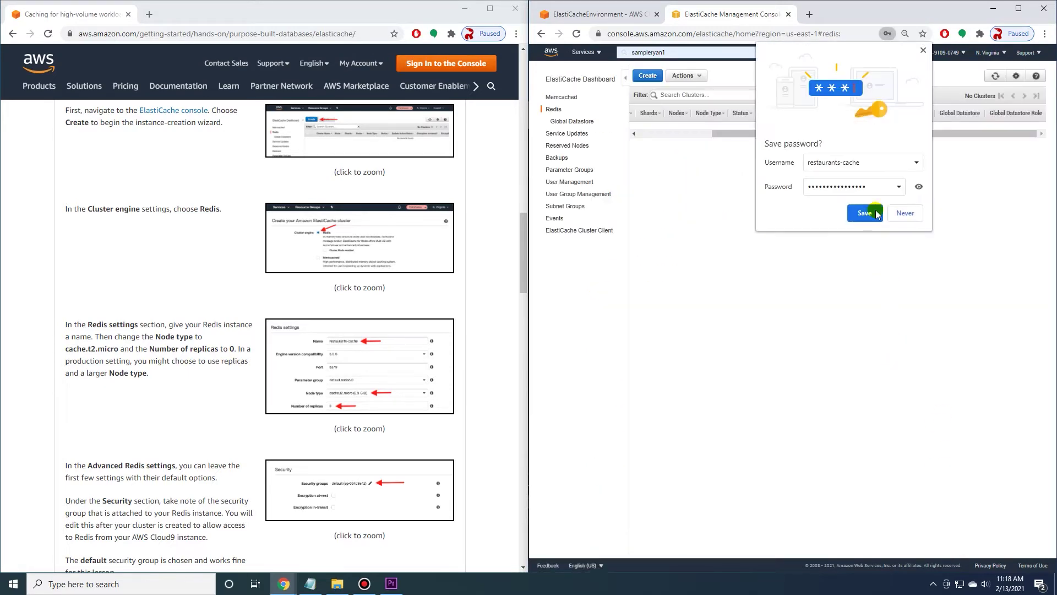
pyautogui.click(904, 216)
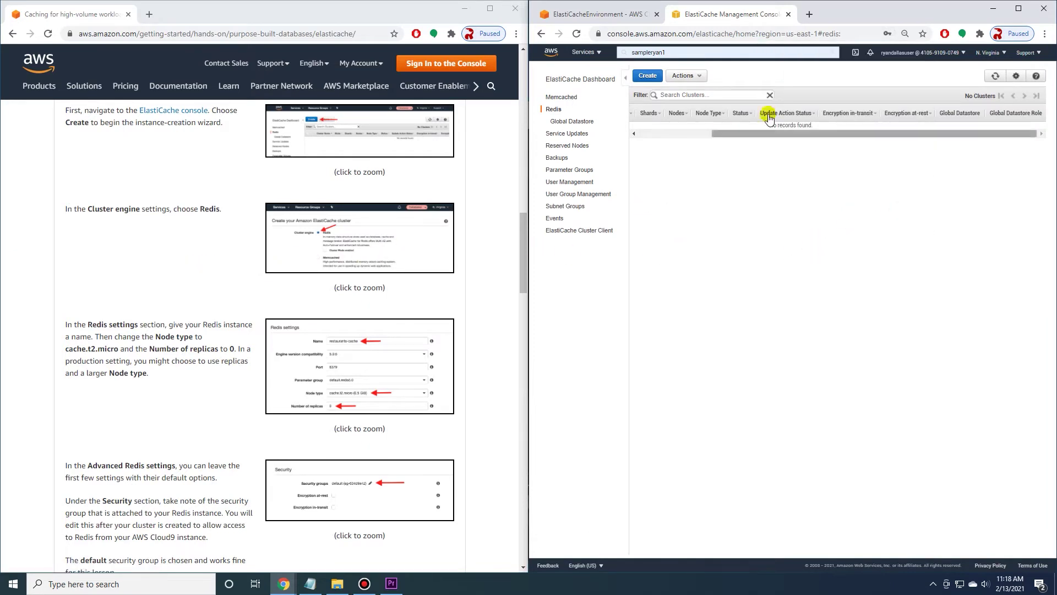
# Refresh the Redis clusters list and check the creation status of restaurants-cache
pyautogui.click(995, 76)
pyautogui.click(851, 276)
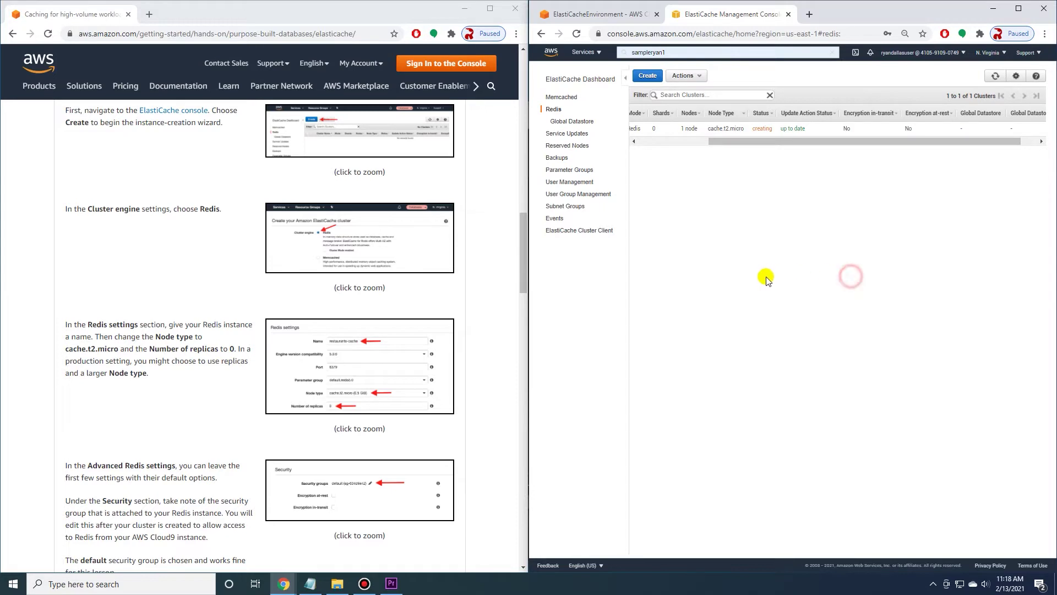
pyautogui.moveTo(774, 141); pyautogui.dragTo(606, 143)
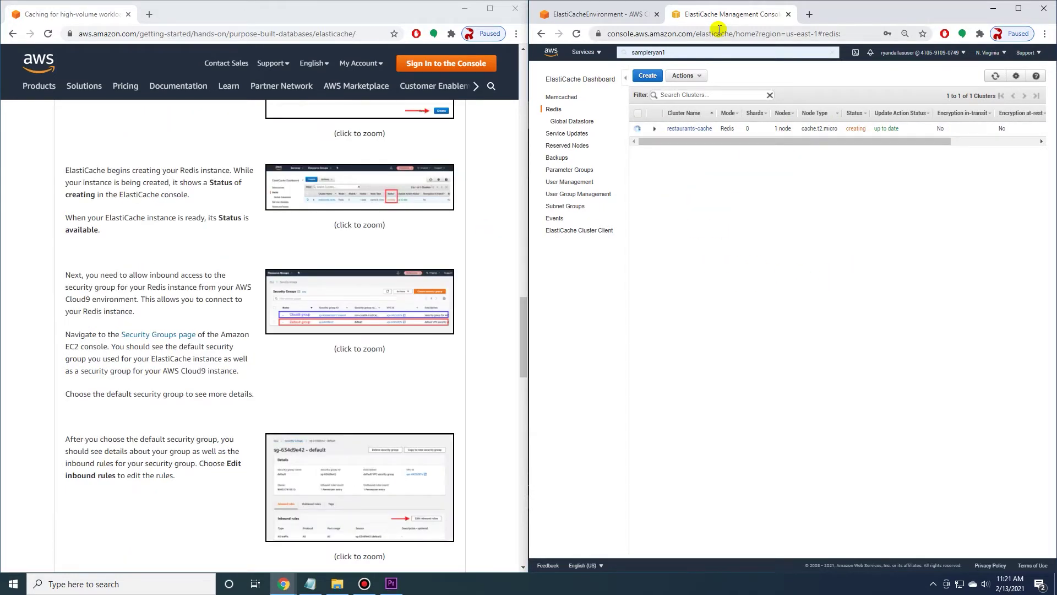
pyautogui.click(992, 76)
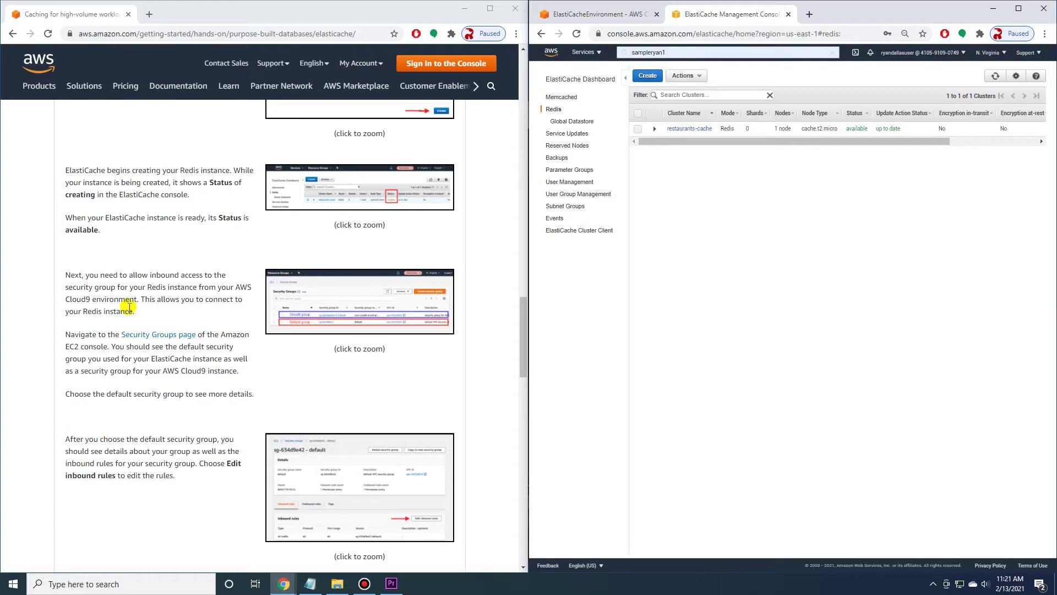
# Duplicate the ElastiCache browser tab, find the EC2 service in the copy and open its Security Groups page
pyautogui.rightClick(723, 8)
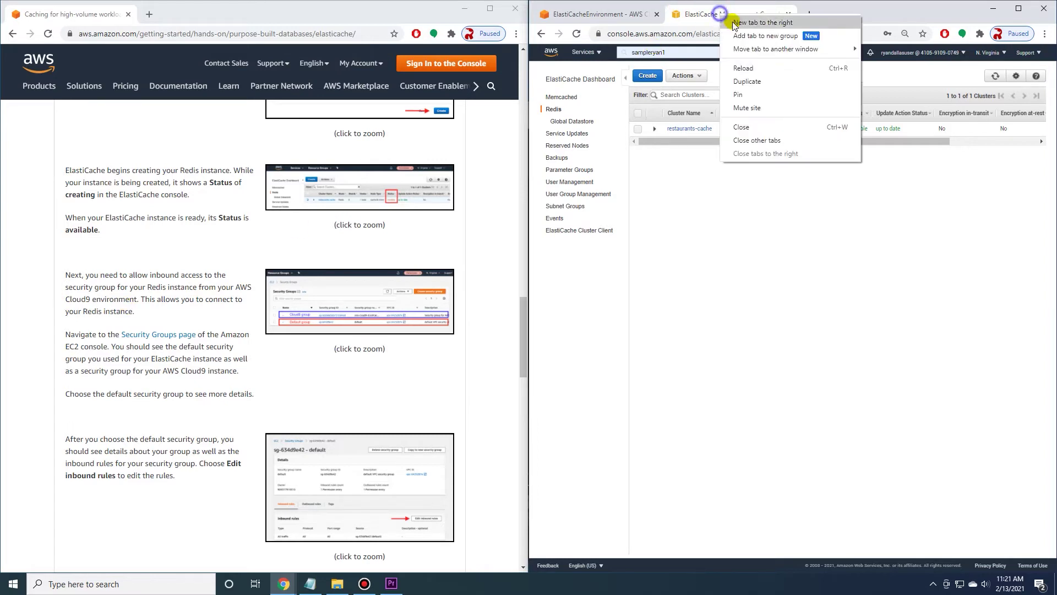
pyautogui.click(762, 77)
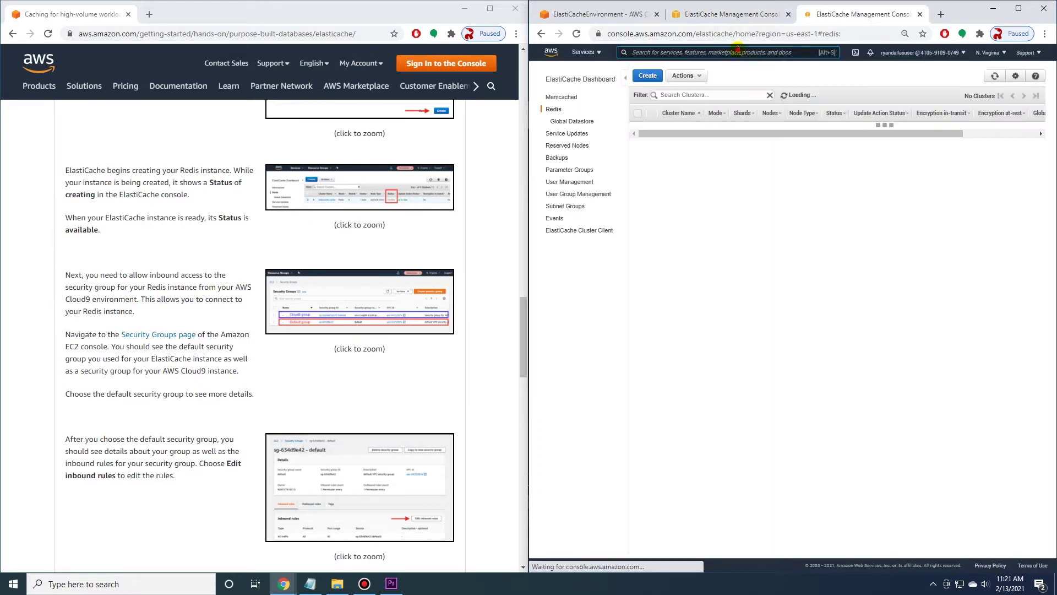
pyautogui.click(738, 51)
pyautogui.write('ec2')
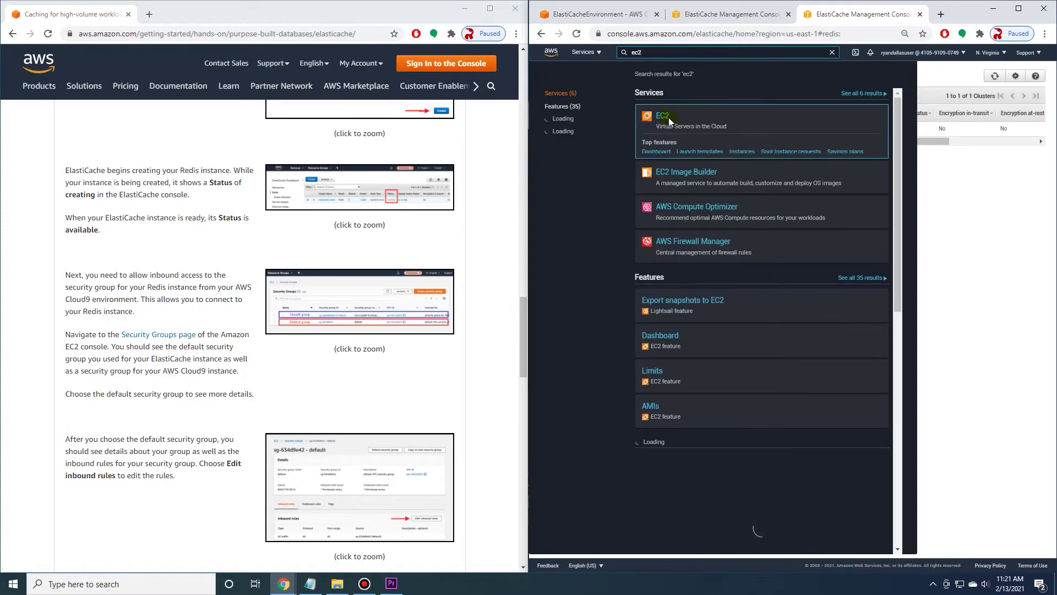
pyautogui.click(680, 111)
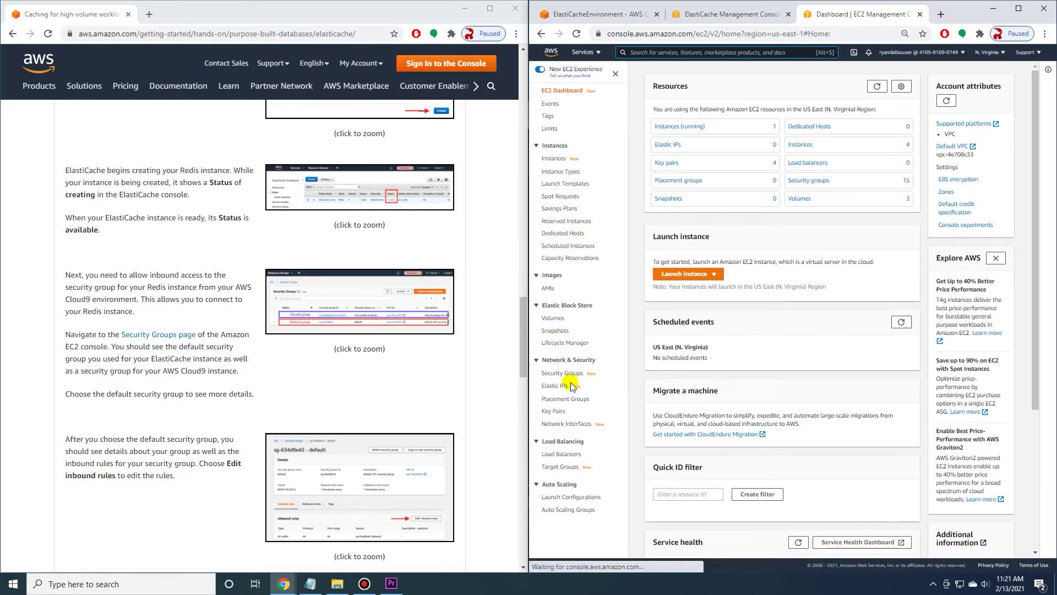
pyautogui.click(563, 373)
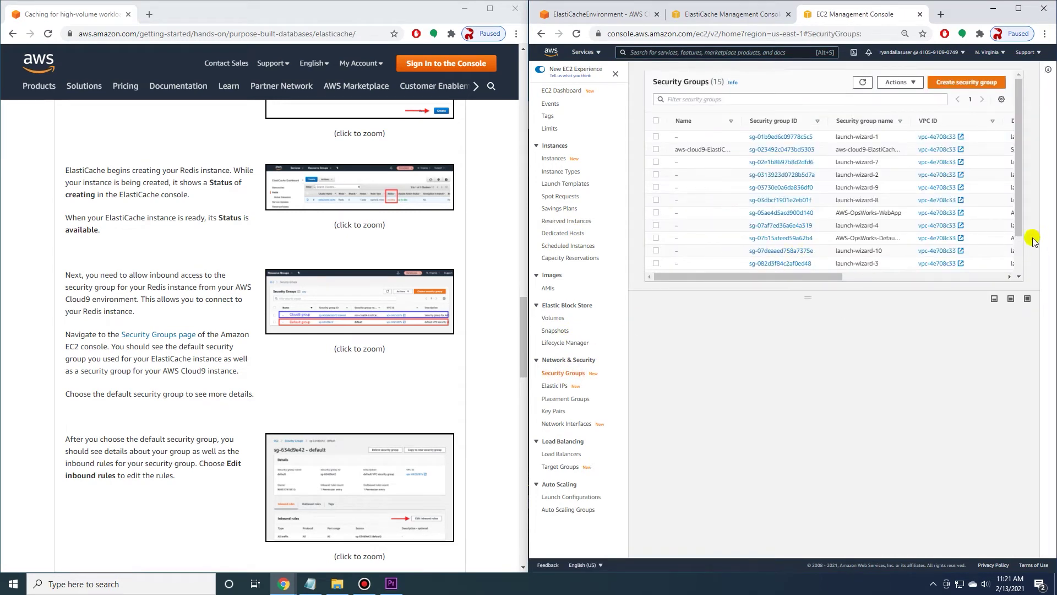
# Look up the ID of the Cloud9 environment's security group in the list and deselect the group
pyautogui.moveTo(719, 152)
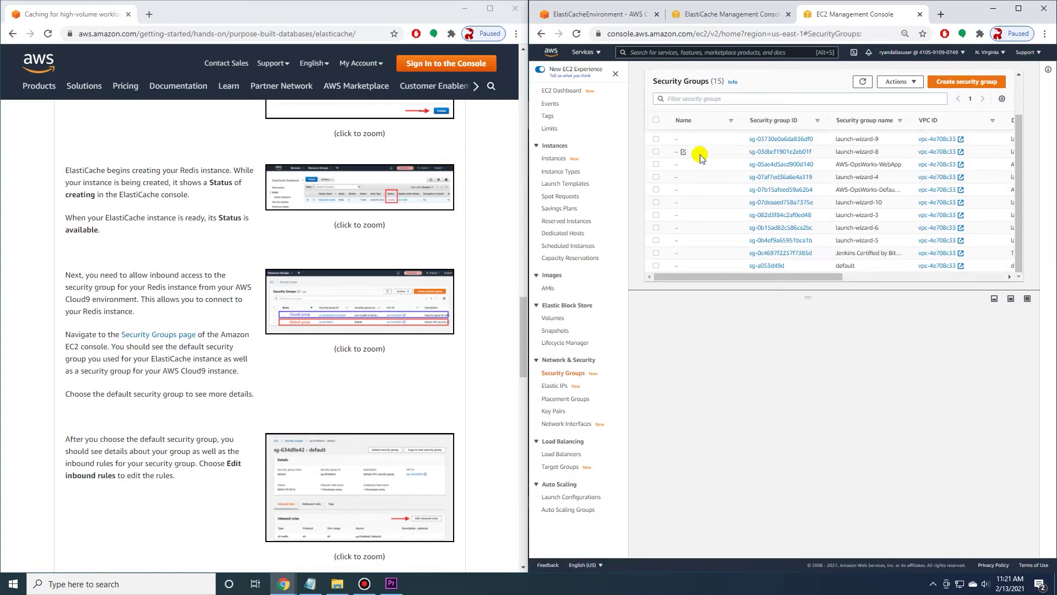
pyautogui.moveTo(820, 154); pyautogui.dragTo(748, 151)
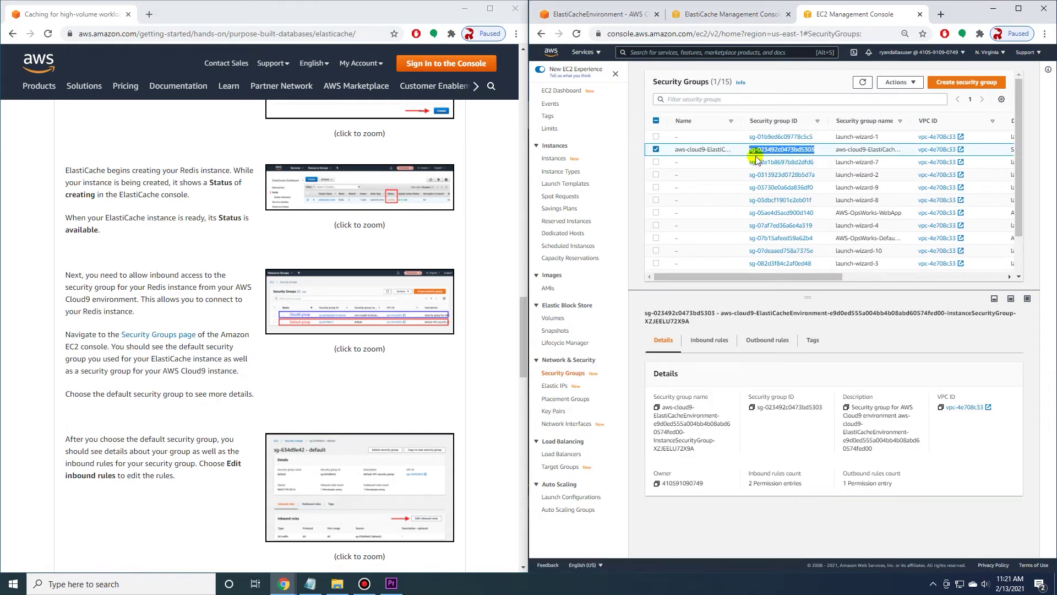
pyautogui.click(656, 149)
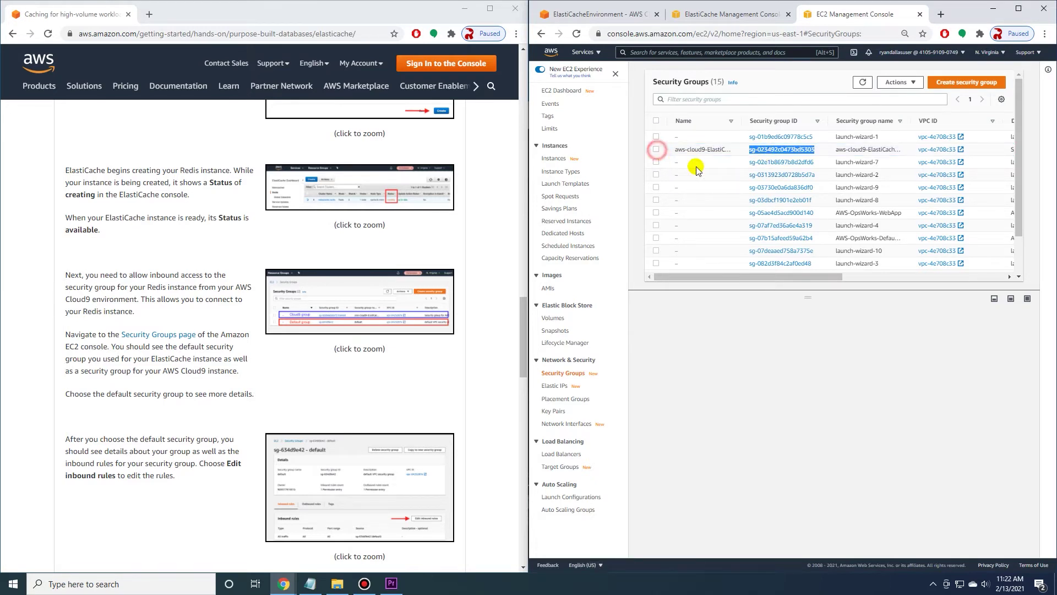
# Select the default security group and open its inbound rules for editing
pyautogui.scroll(-2, 712, 176)
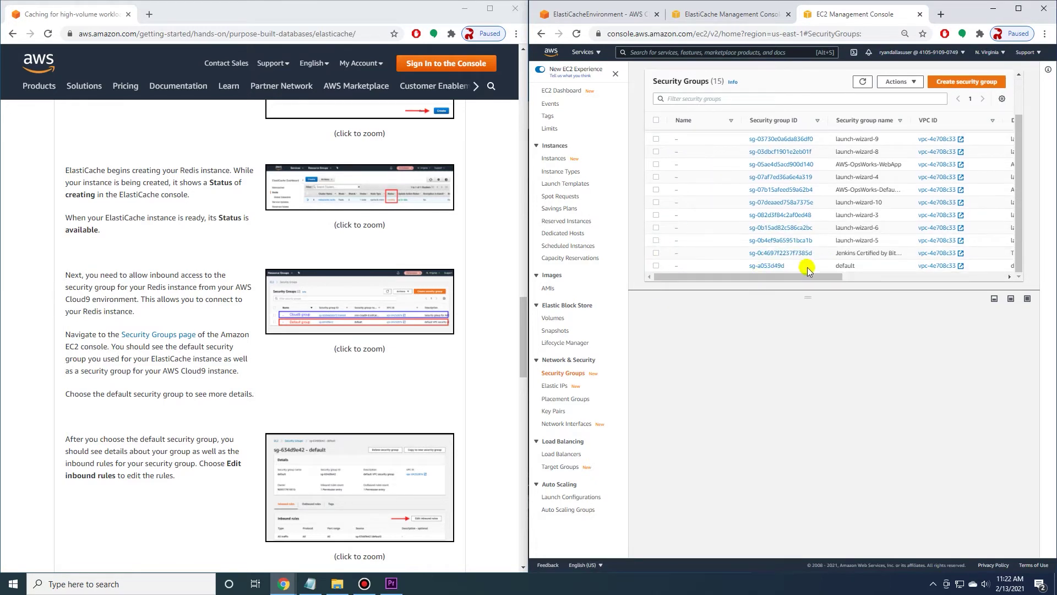
pyautogui.click(656, 267)
pyautogui.click(716, 328)
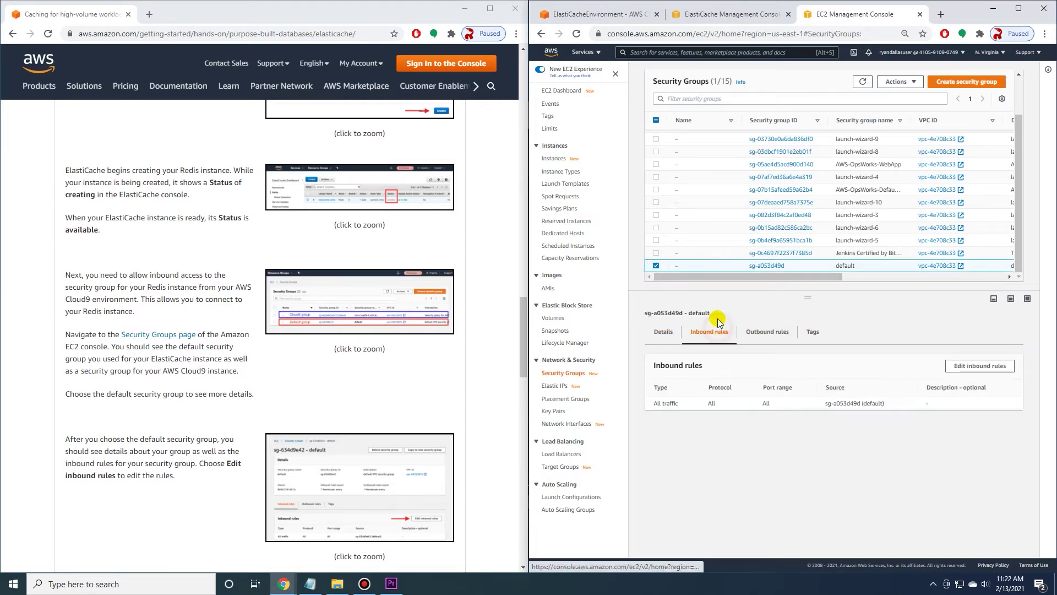
pyautogui.click(981, 365)
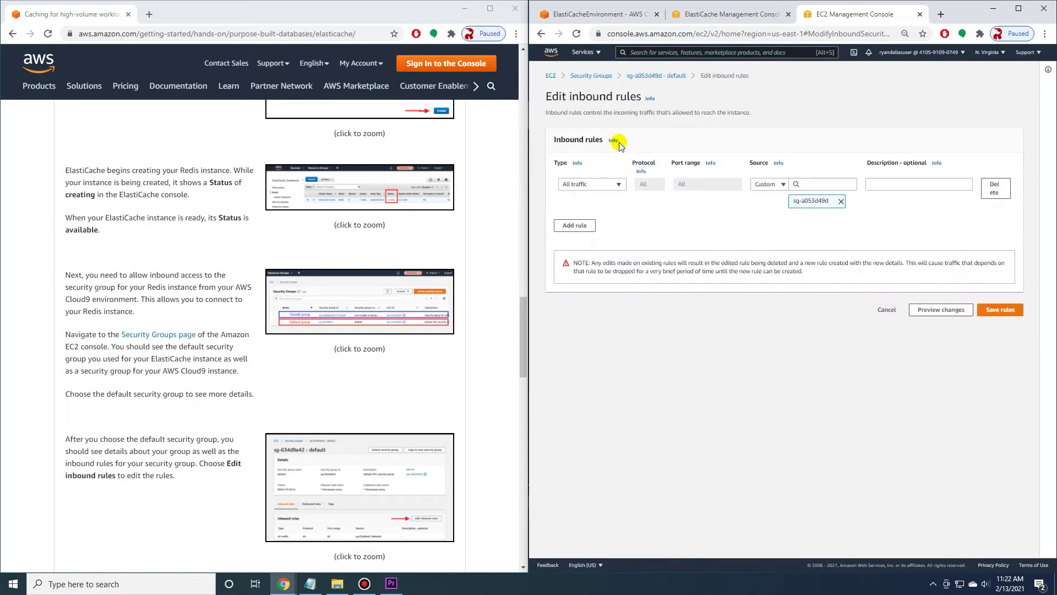
# Add a Custom TCP inbound rule for port 6379 with the Cloud9 security group as source, and save the rules
pyautogui.click(574, 226)
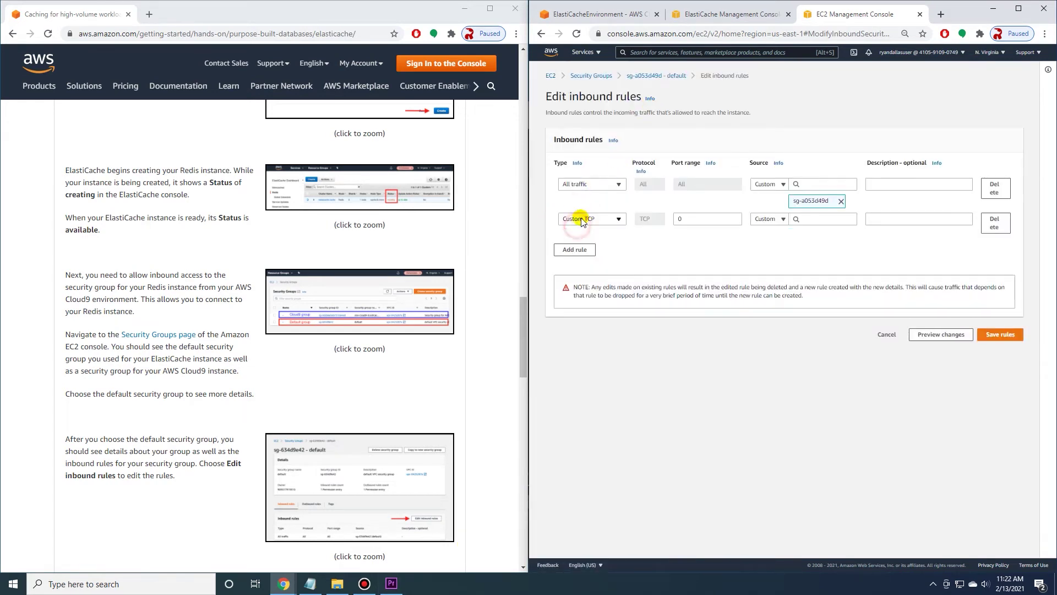
pyautogui.doubleClick(709, 222)
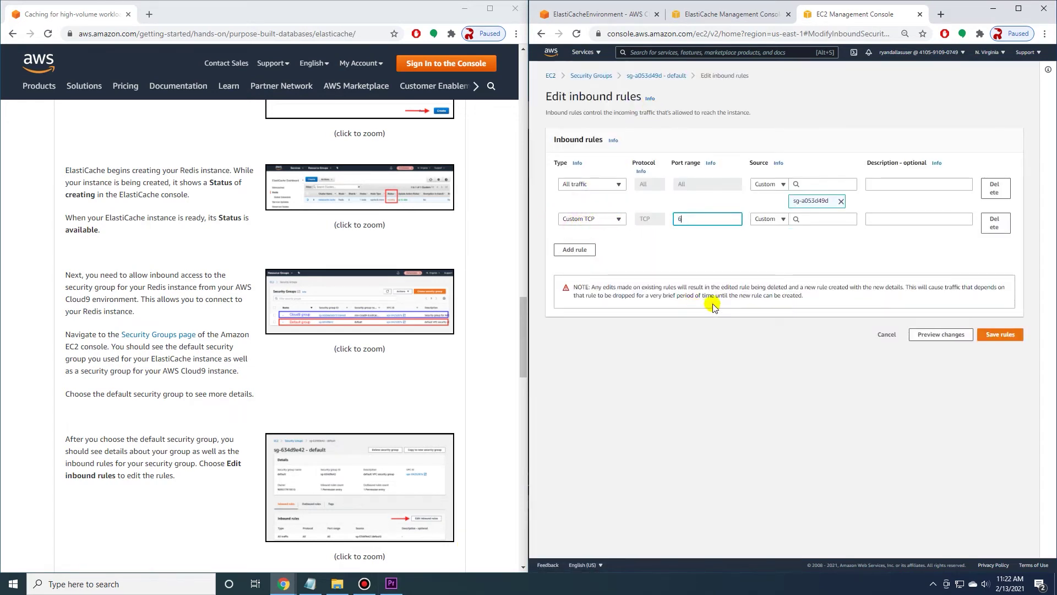
pyautogui.write('6379')
pyautogui.click(826, 220)
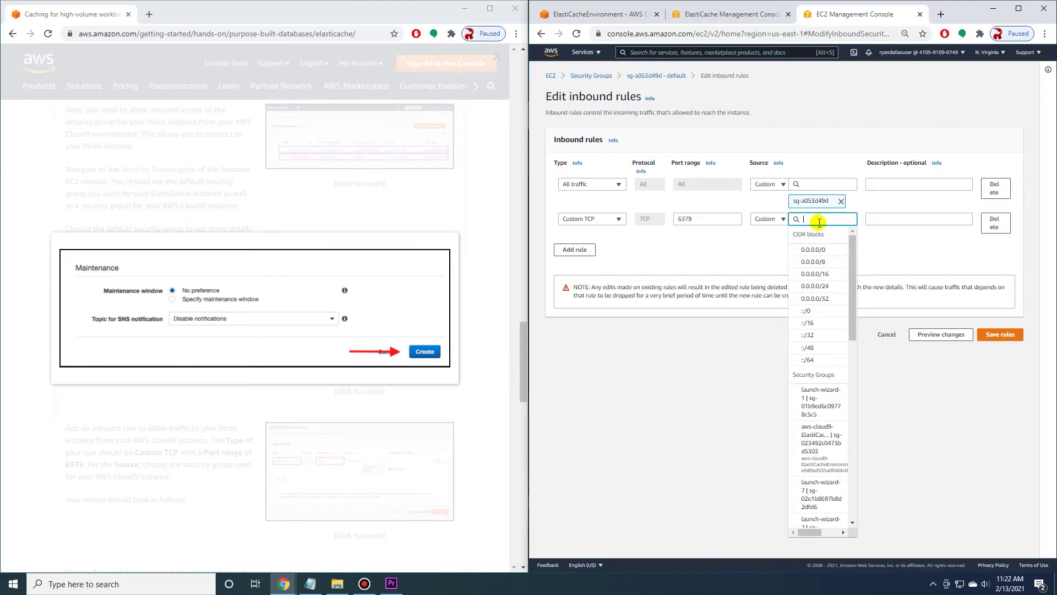
pyautogui.write('clo')
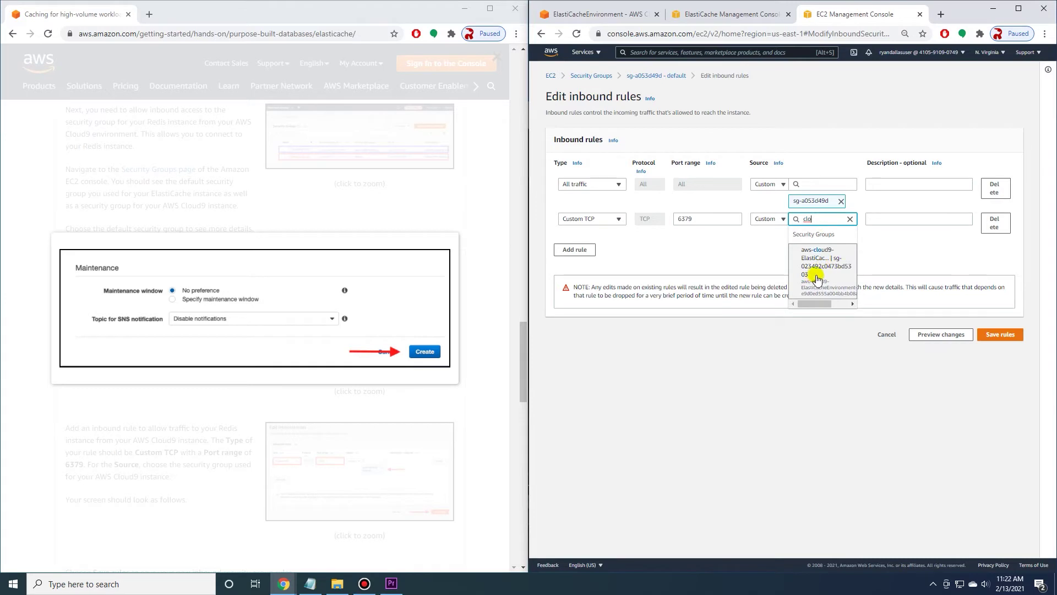
pyautogui.click(830, 258)
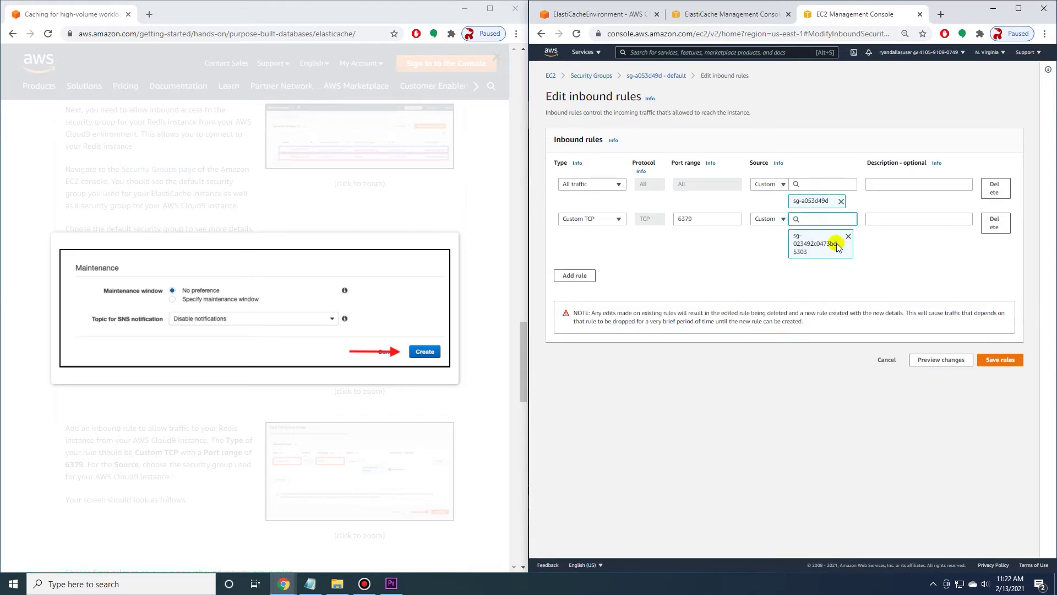
pyautogui.click(1000, 360)
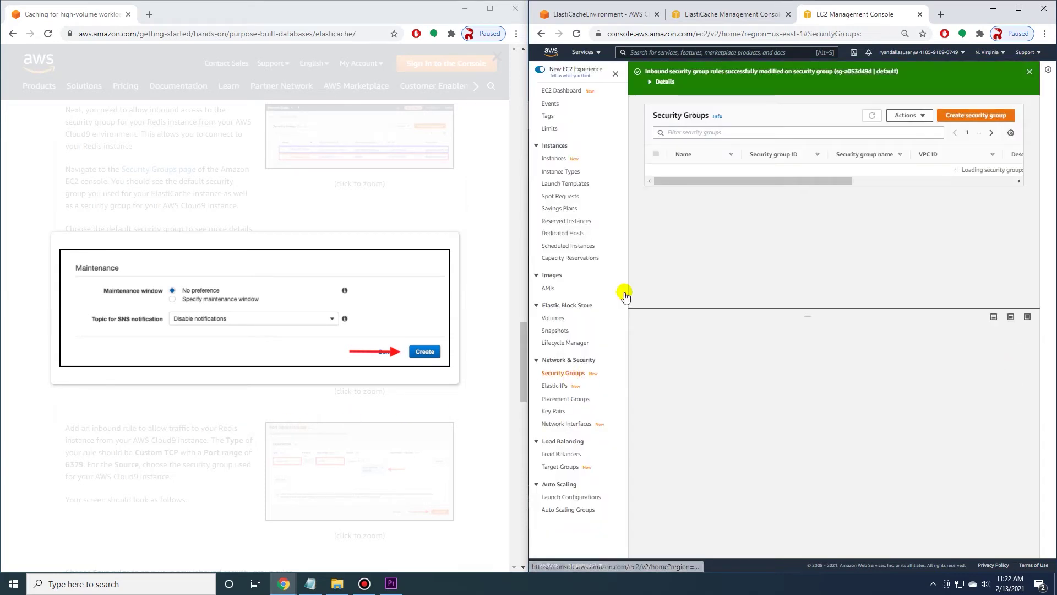
pyautogui.click(1030, 74)
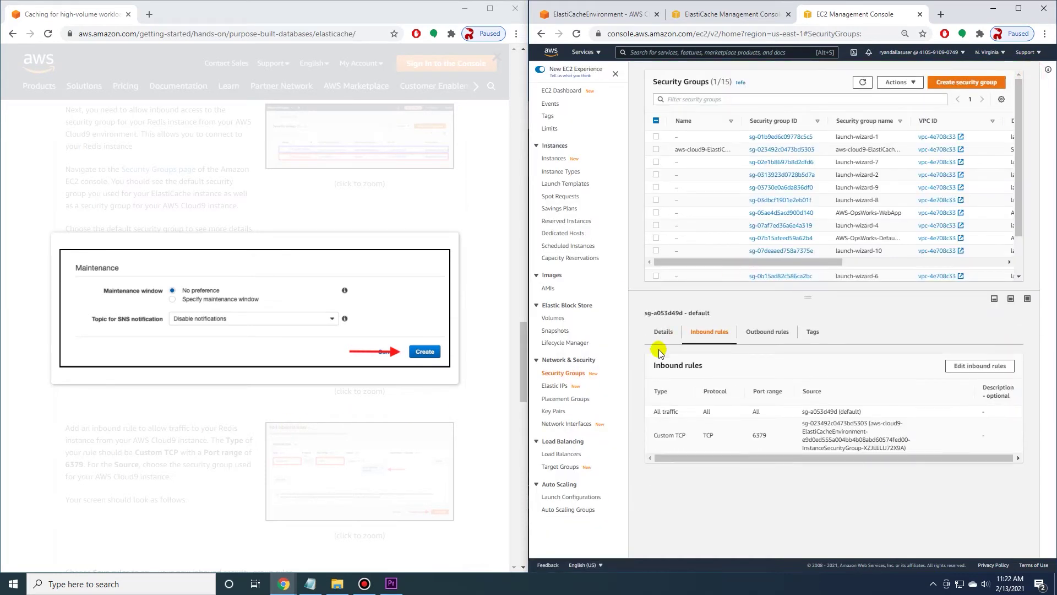
# Read the lesson's connection test instructions and expand the restaurants-cache cluster's details in the ElastiCache console to reach its primary endpoint
pyautogui.click(91, 439)
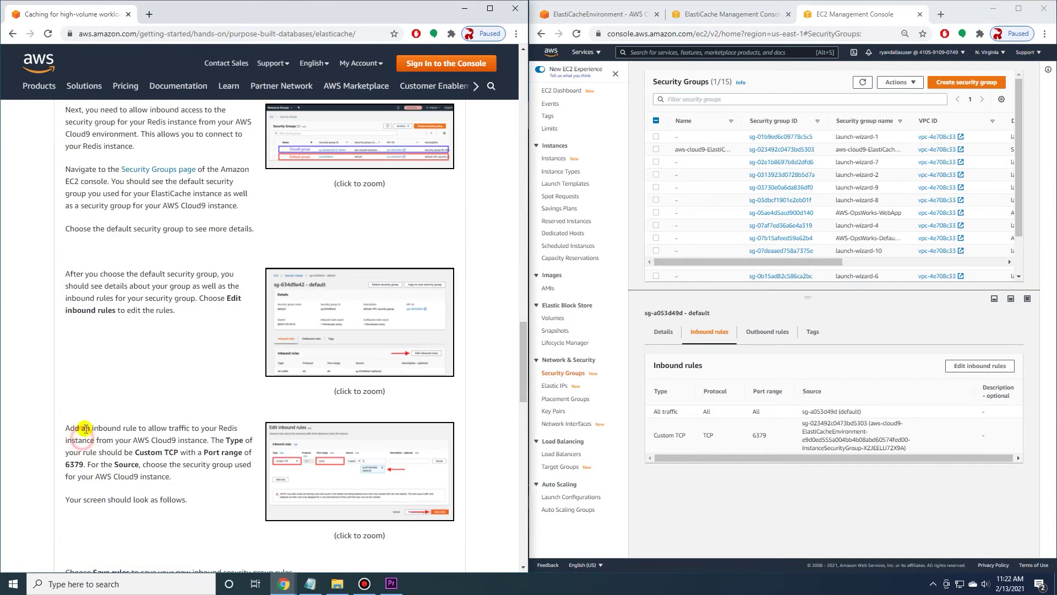
pyautogui.scroll(-5, 106, 330)
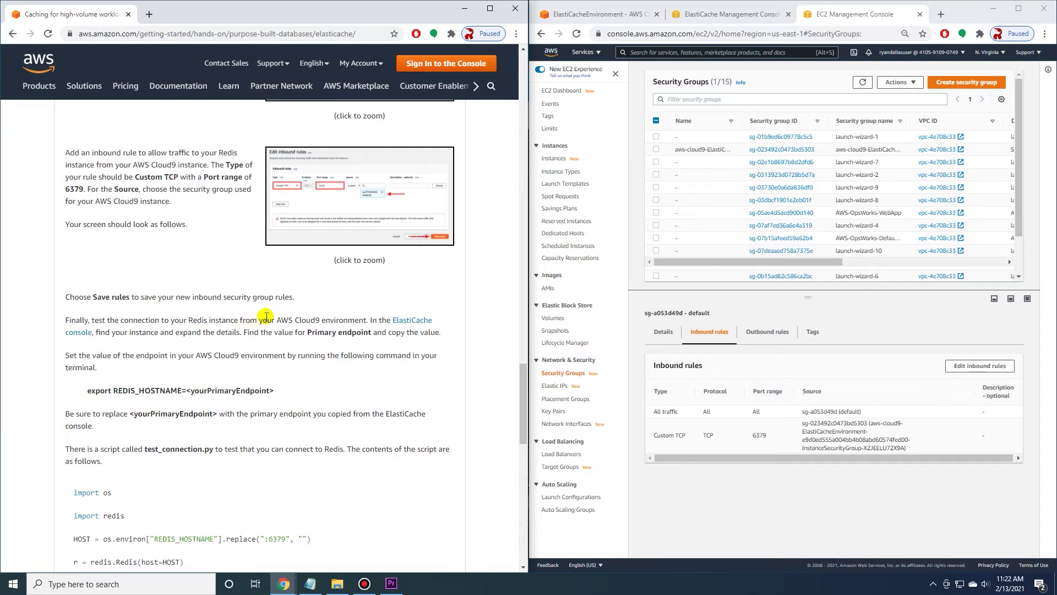
pyautogui.scroll(-2, 274, 314)
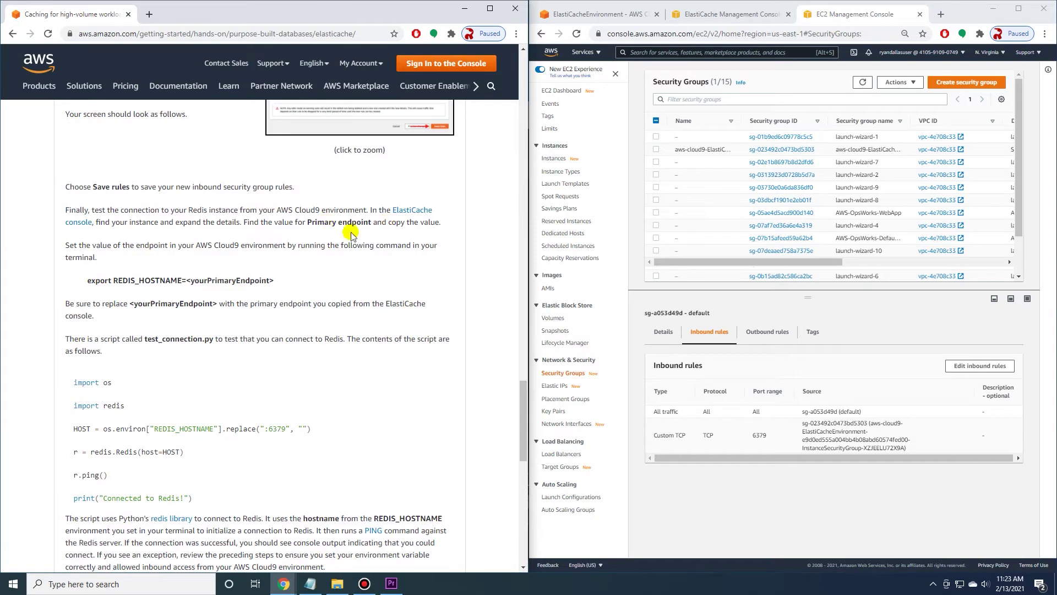
pyautogui.click(768, 16)
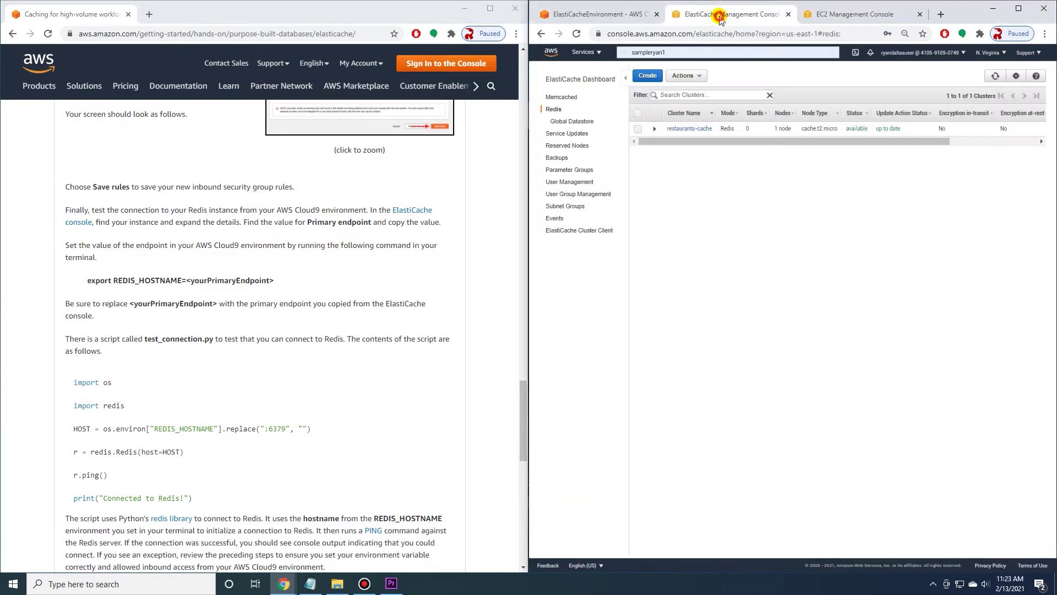
pyautogui.click(575, 15)
pyautogui.click(712, 17)
pyautogui.click(638, 129)
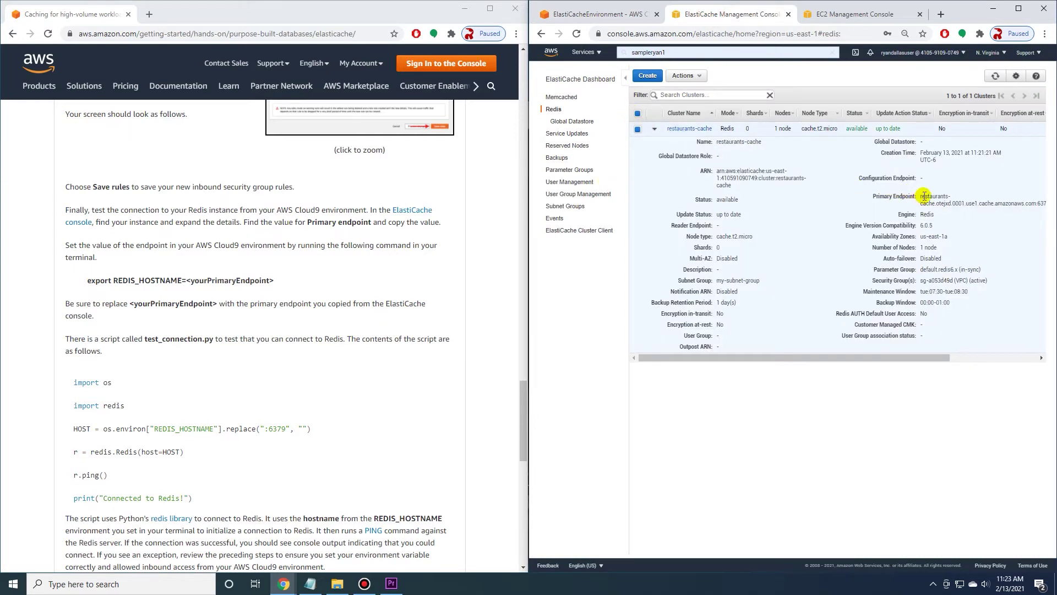
pyautogui.moveTo(870, 358); pyautogui.dragTo(963, 358)
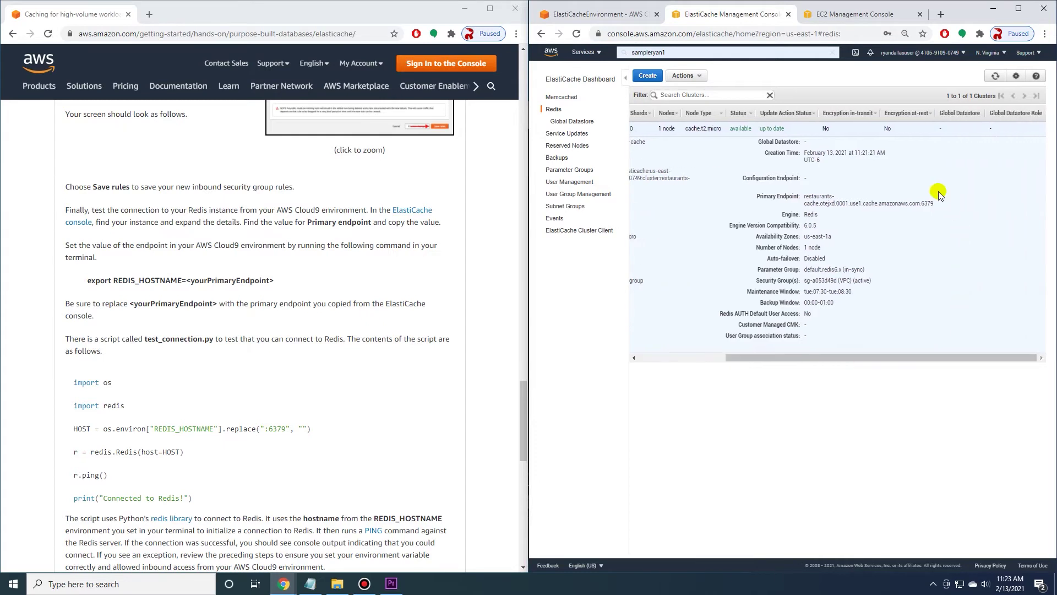
# Copy the cluster's primary endpoint, including its port, into redis.txt in Notepad
pyautogui.moveTo(940, 207); pyautogui.dragTo(804, 197)
pyautogui.click(805, 197)
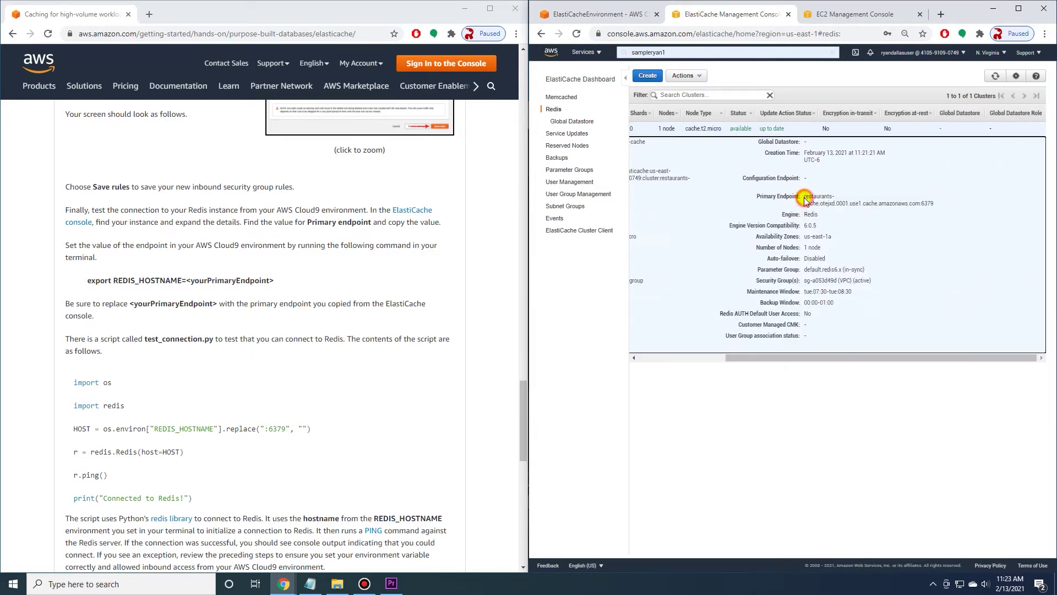
pyautogui.moveTo(806, 196); pyautogui.dragTo(935, 205)
pyautogui.rightClick(935, 206)
pyautogui.click(938, 213)
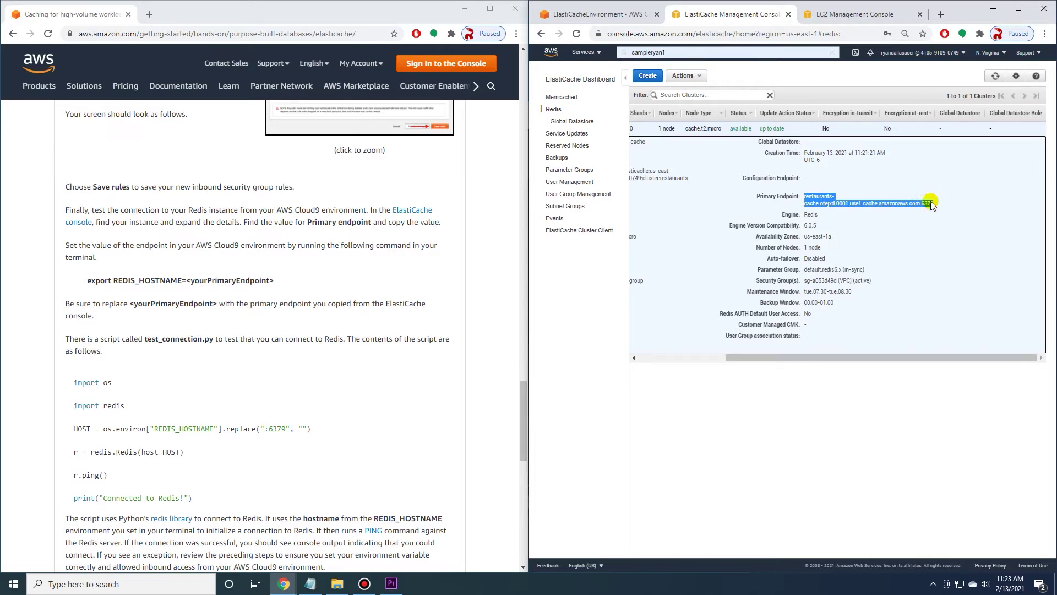
pyautogui.click(310, 584)
pyautogui.hotkey('ctrl', 'v')
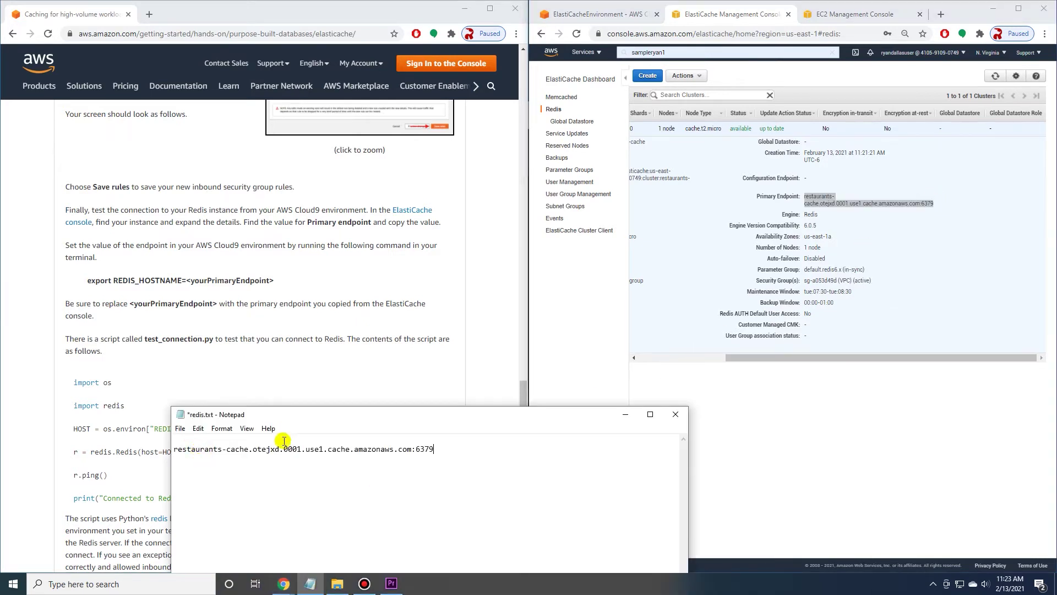
pyautogui.click(624, 416)
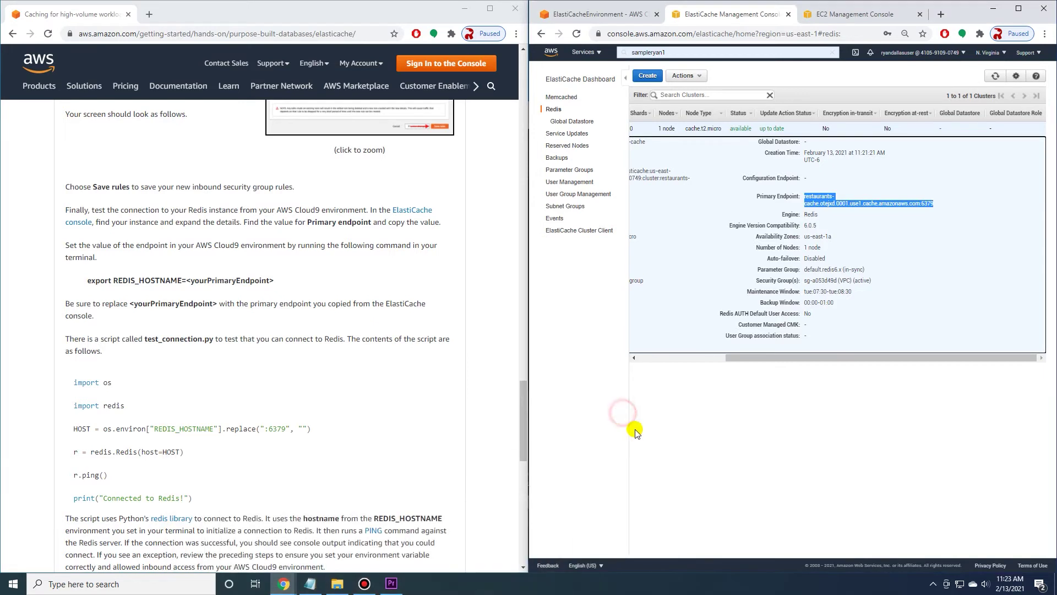
# Copy the command export REDIS_HOSTNAME=<yourPrimaryEndpoint> from the lesson into redis.txt in Notepad, below the endpoint
pyautogui.click(96, 280)
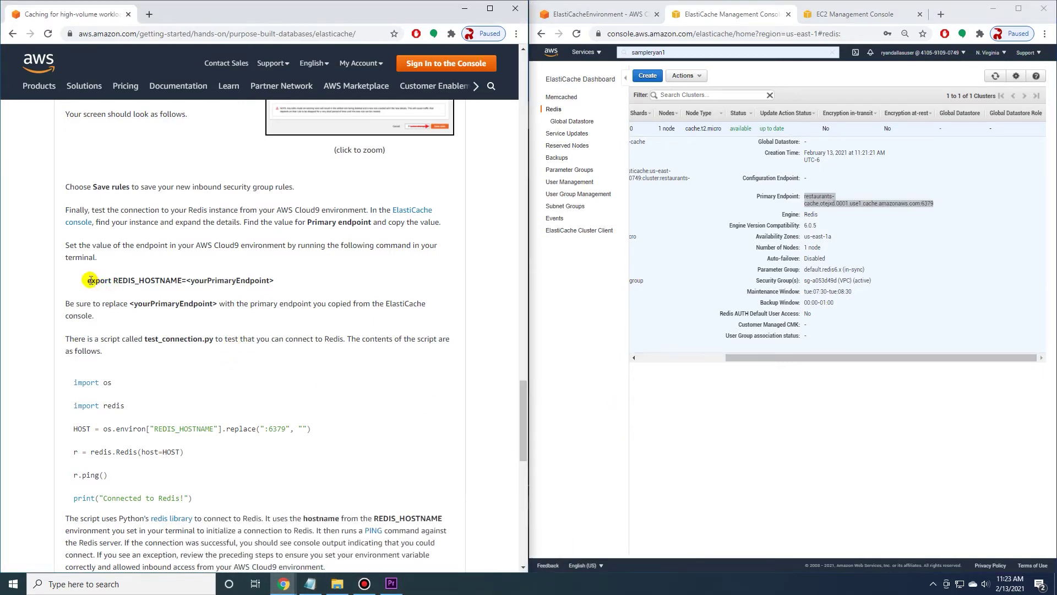
pyautogui.moveTo(89, 281); pyautogui.dragTo(274, 280)
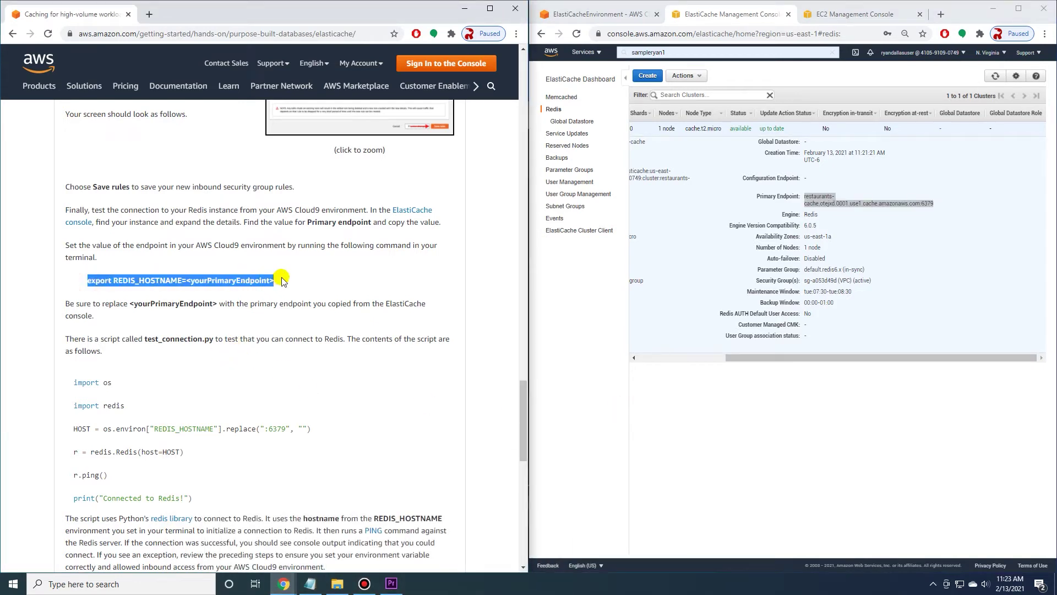
pyautogui.rightClick(271, 285)
pyautogui.click(276, 293)
pyautogui.click(310, 584)
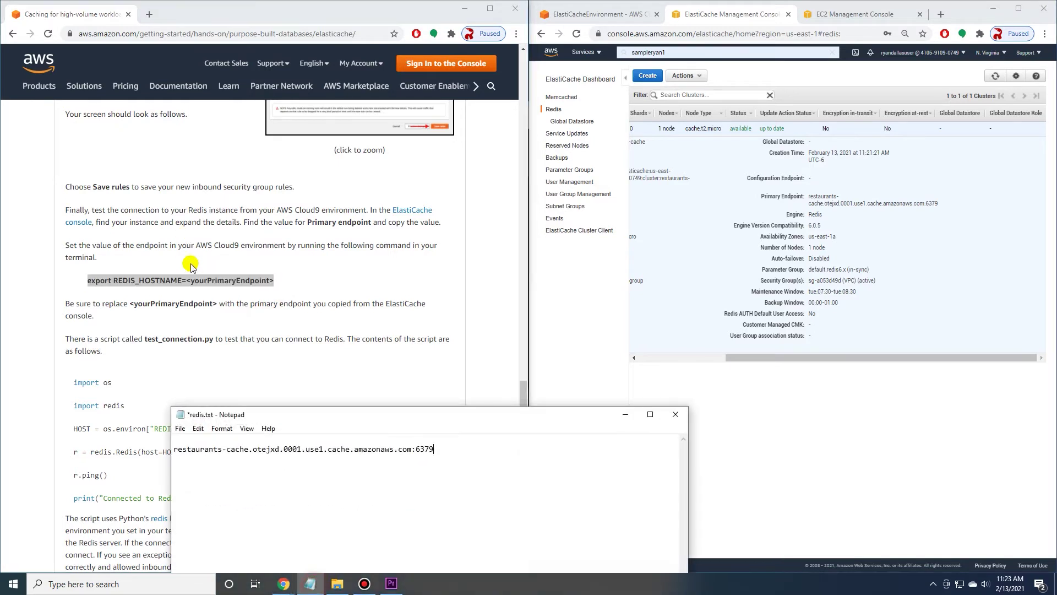
pyautogui.hotkey('ctrl', 'v')
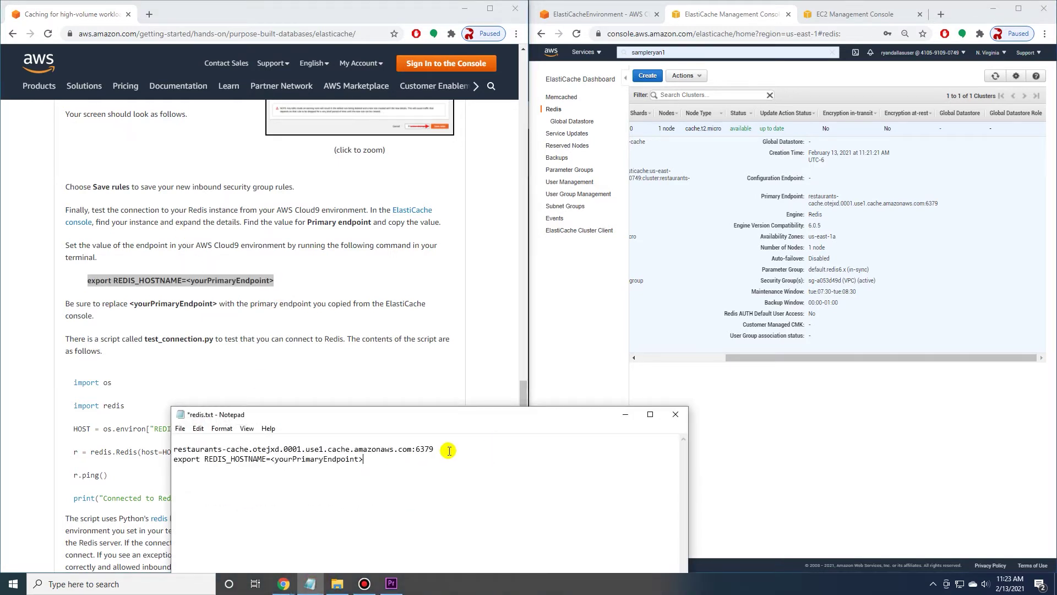
# In redis.txt, replace the <yourPrimaryEndpoint> placeholder with the cluster's primary endpoint and add a blank line above the export command
pyautogui.doubleClick(445, 445)
pyautogui.moveTo(369, 460); pyautogui.dragTo(280, 461)
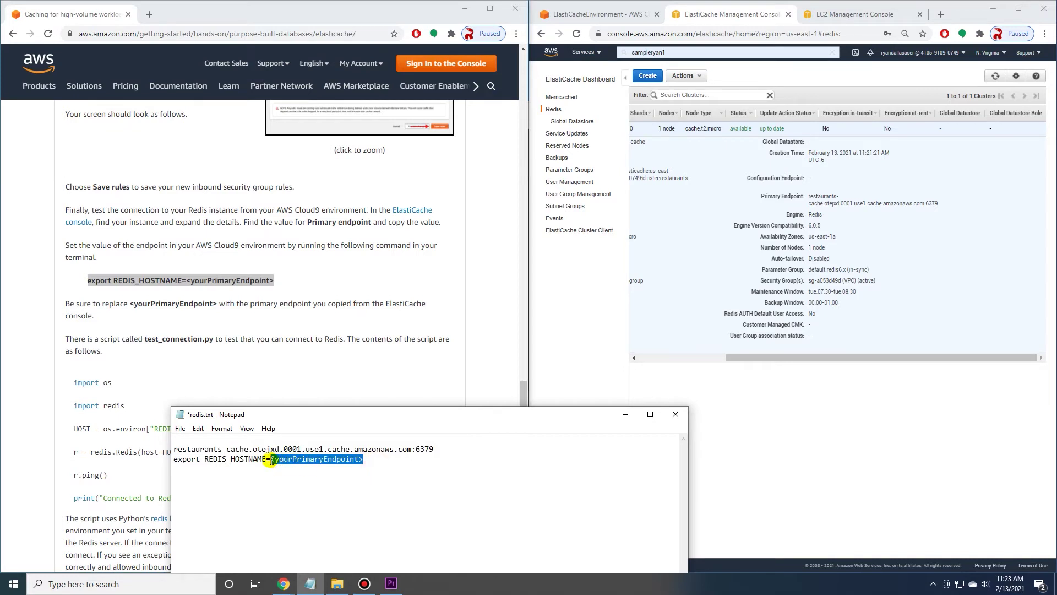
pyautogui.hotkey('ctrl', 'v')
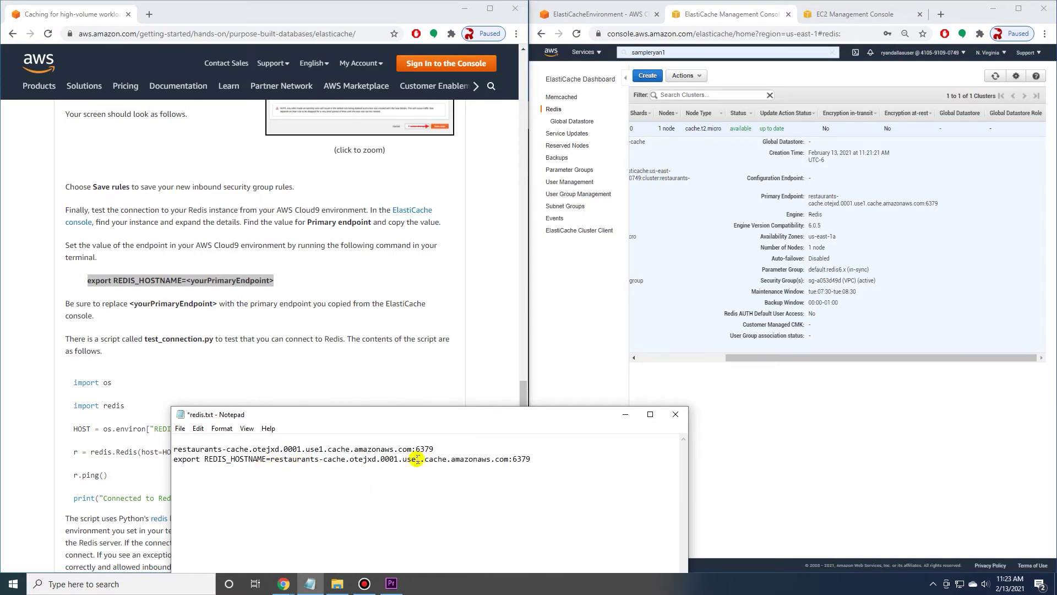
pyautogui.click(459, 449)
pyautogui.press('Return')
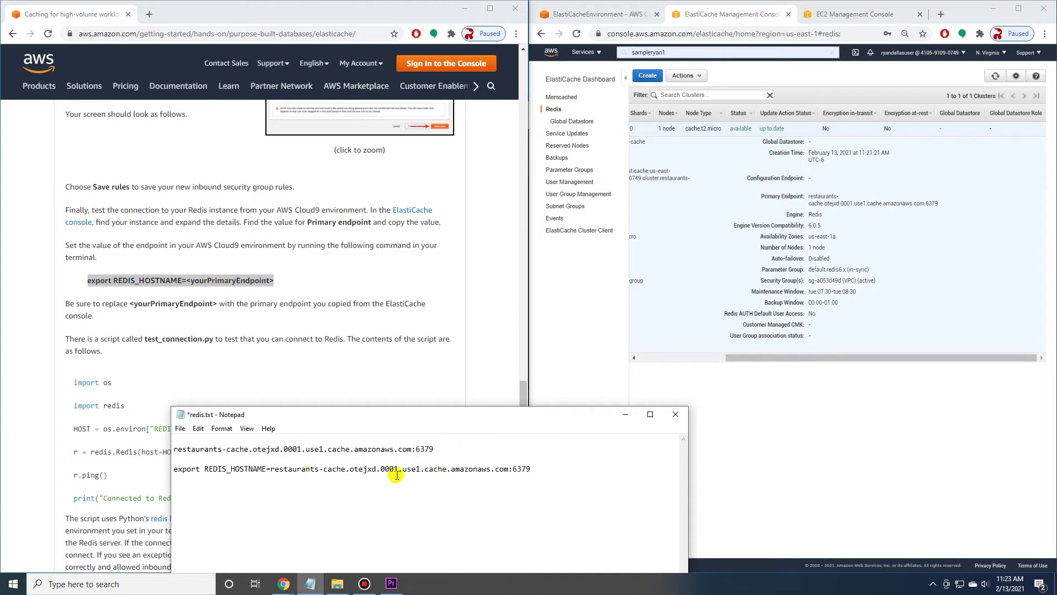
# Copy the completed export REDIS_HOSTNAME command from redis.txt and run it in the Cloud9 terminal
pyautogui.click(532, 469)
pyautogui.hotkey('shift', 'Home')
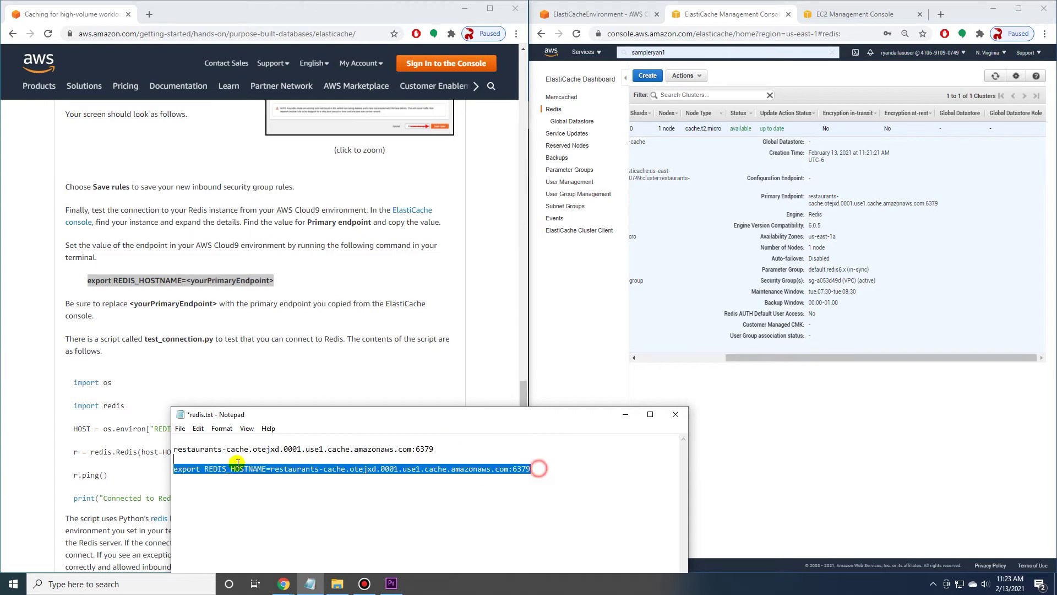
pyautogui.rightClick(185, 470)
pyautogui.click(130, 338)
pyautogui.click(611, 13)
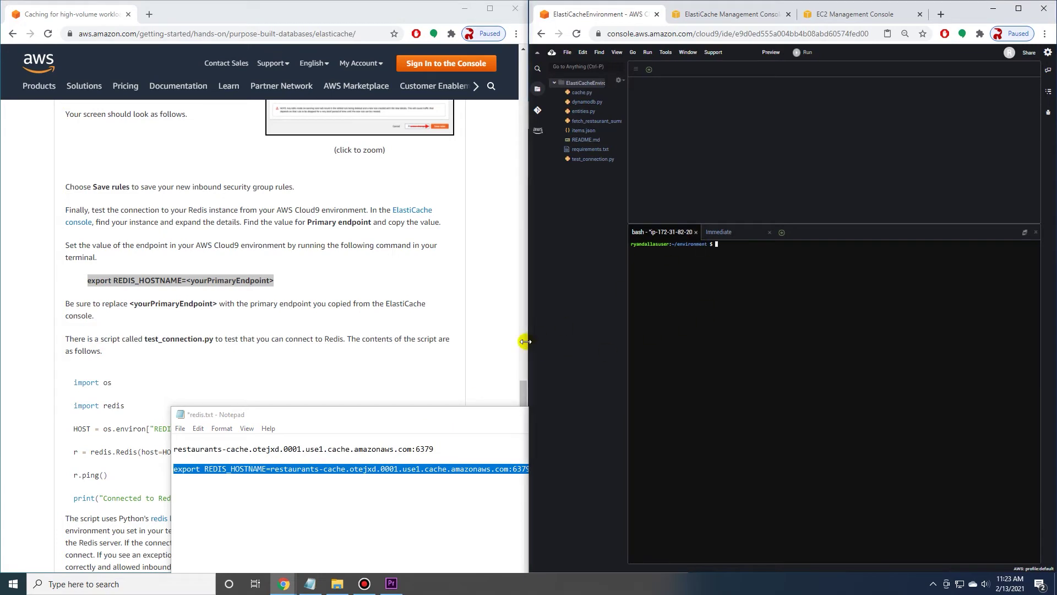
pyautogui.click(469, 332)
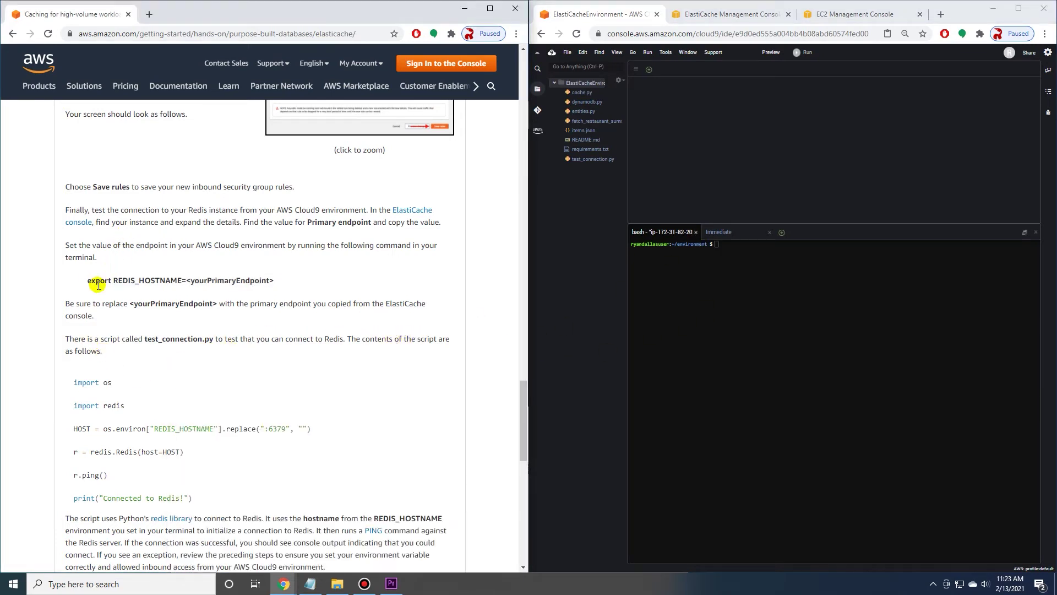
pyautogui.click(724, 243)
pyautogui.rightClick(716, 243)
pyautogui.click(738, 271)
pyautogui.press('Return')
# Open test_connection.py in the Cloud9 editor and run python test_connection.py in the terminal
pyautogui.scroll(-1, 190, 325)
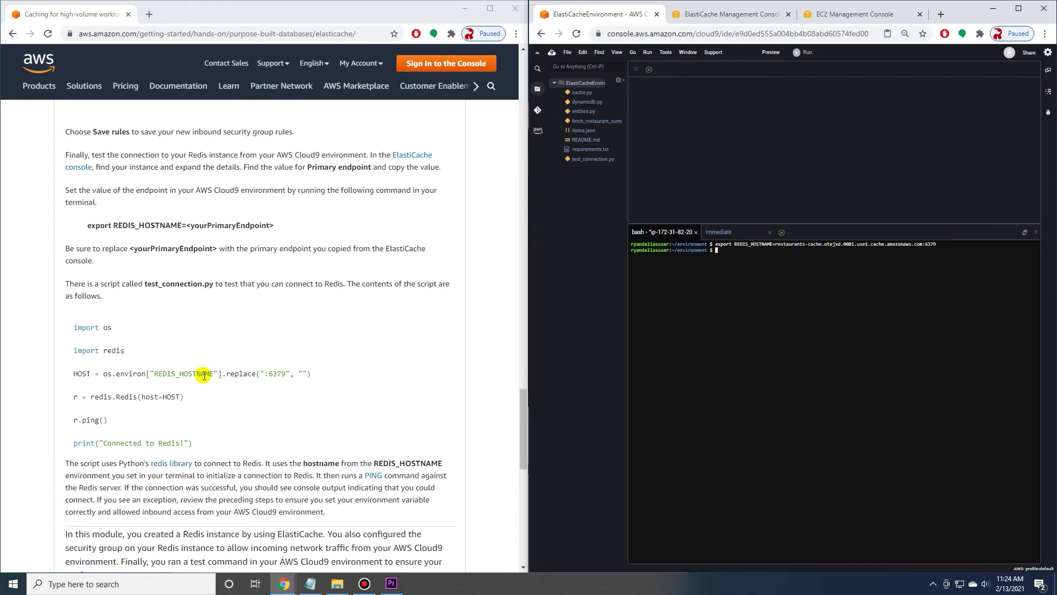
pyautogui.click(604, 160)
pyautogui.doubleClick(604, 160)
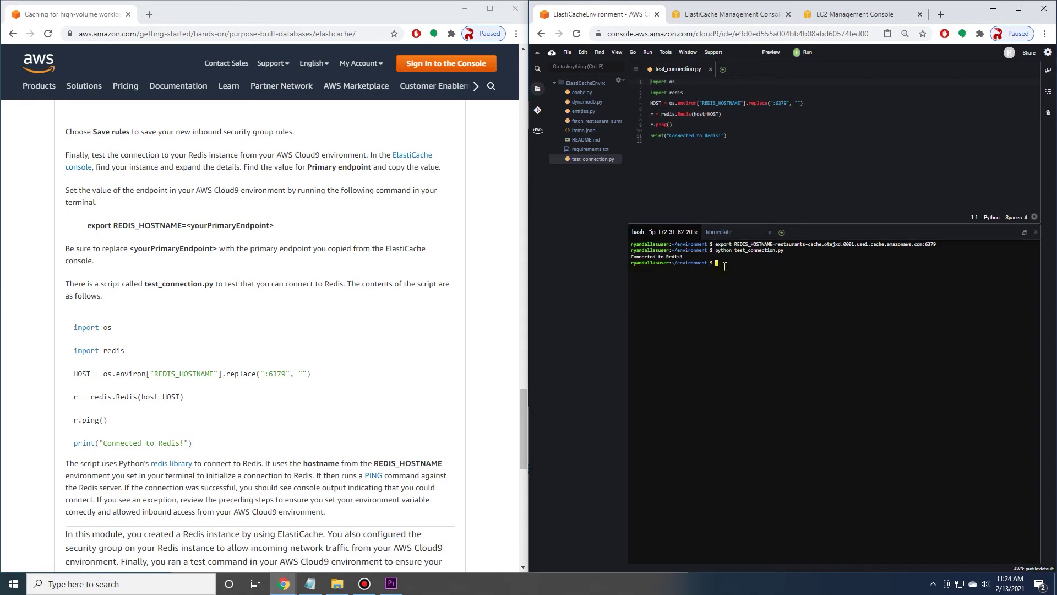
# Finish reading module 2 of the lesson and expand module 3, Implement a cache-aside strategy with your instance
pyautogui.click(245, 314)
pyautogui.scroll(-2, 226, 321)
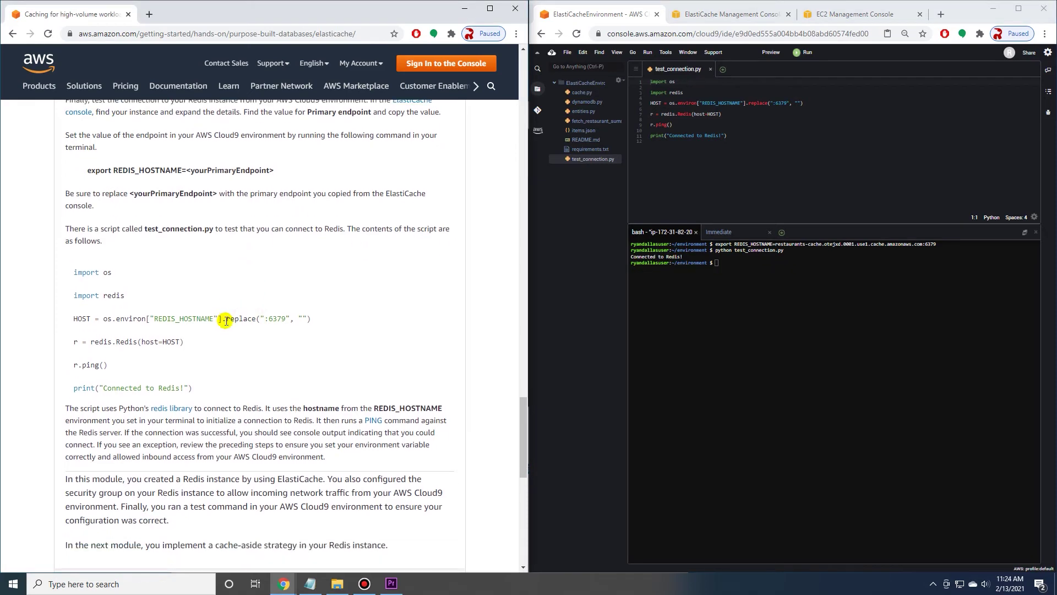
pyautogui.scroll(-2, 225, 321)
pyautogui.scroll(-2, 63, 338)
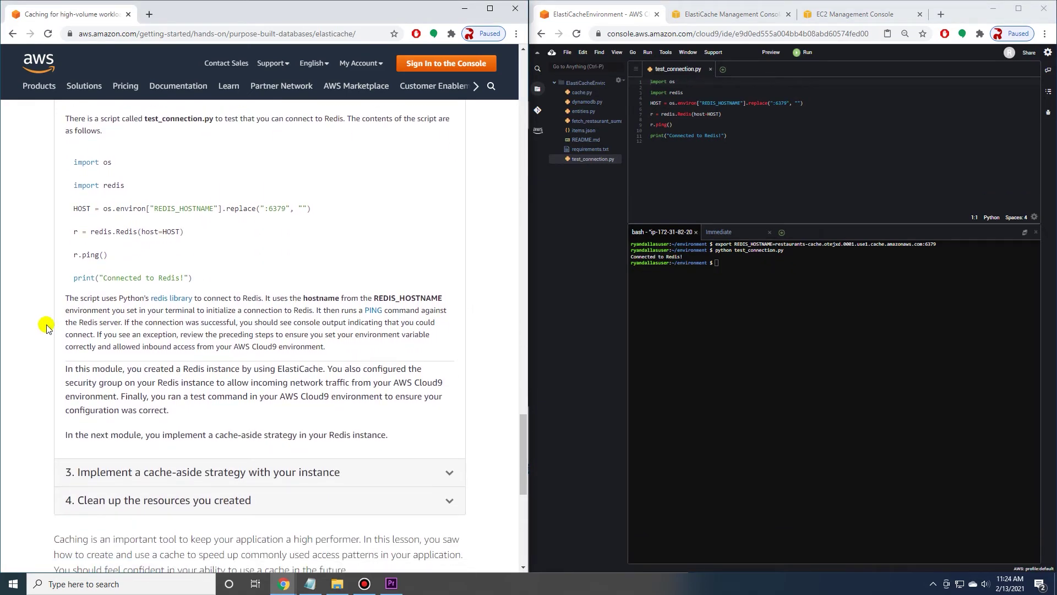
pyautogui.scroll(-2, 19, 315)
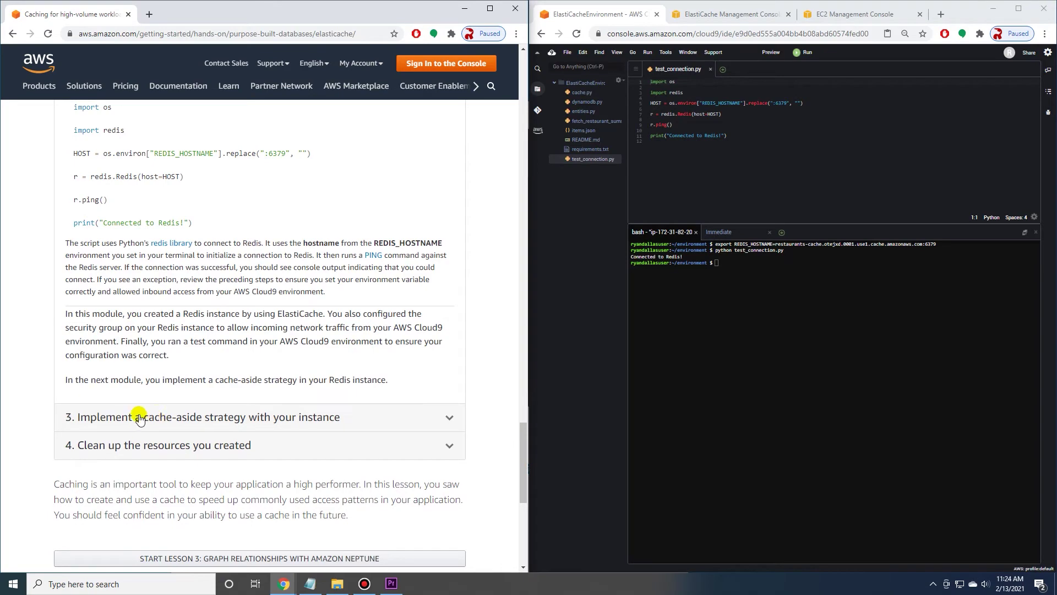
pyautogui.click(286, 418)
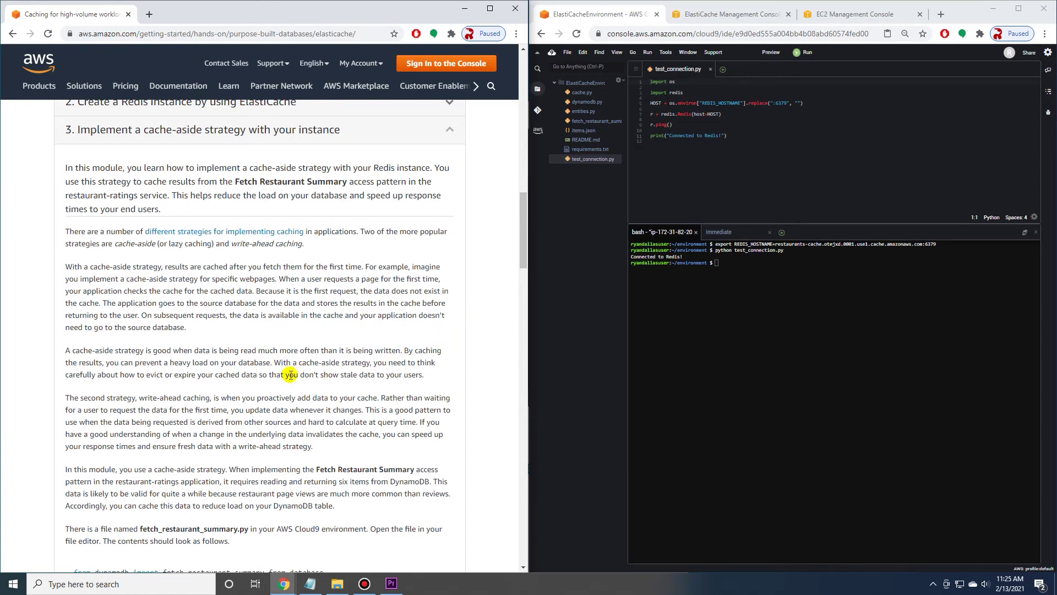
# Read module 3's explanation of caching strategies, the fetch_restaurant_summary.py and cache.py code, and the instructions for testing the cache
pyautogui.scroll(-1, 292, 371)
pyautogui.moveTo(209, 355)
pyautogui.mouseDown()
pyautogui.moveTo(168, 345)
pyautogui.moveTo(212, 342)
pyautogui.mouseUp()
pyautogui.click(197, 342)
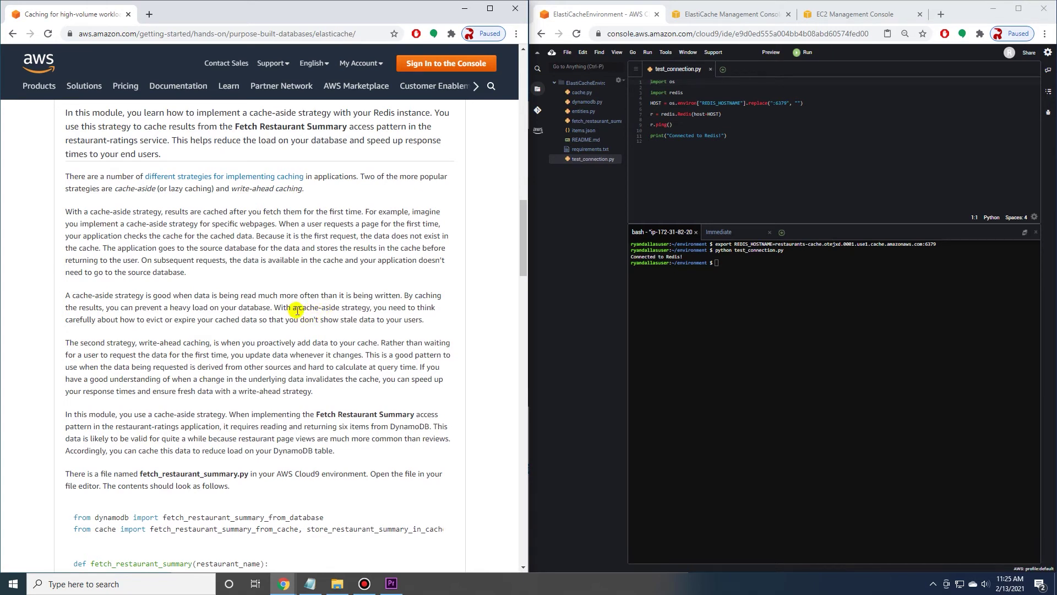
pyautogui.scroll(-1, 205, 311)
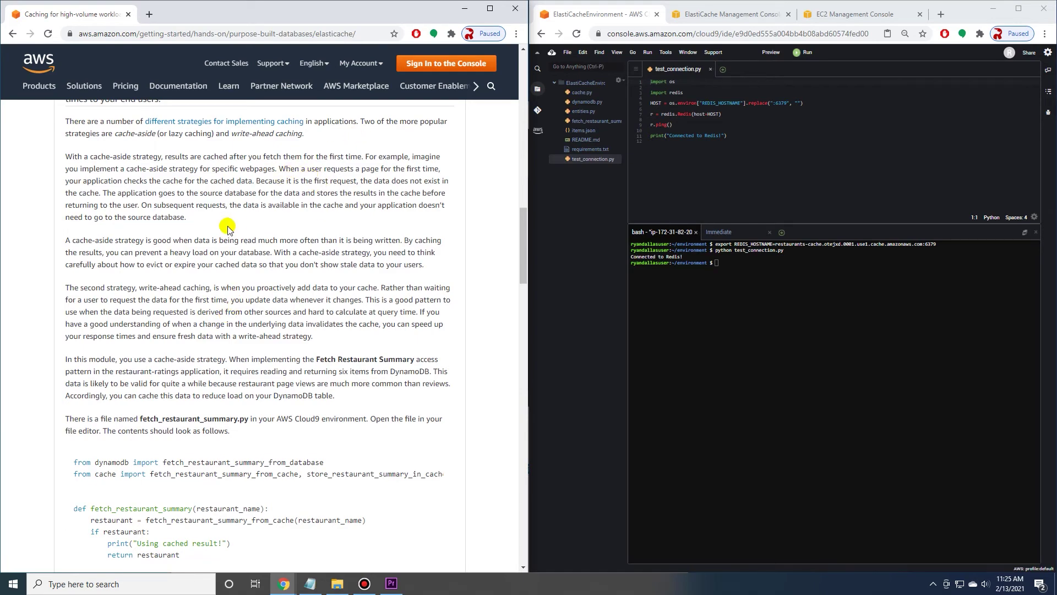
pyautogui.scroll(-4, 215, 256)
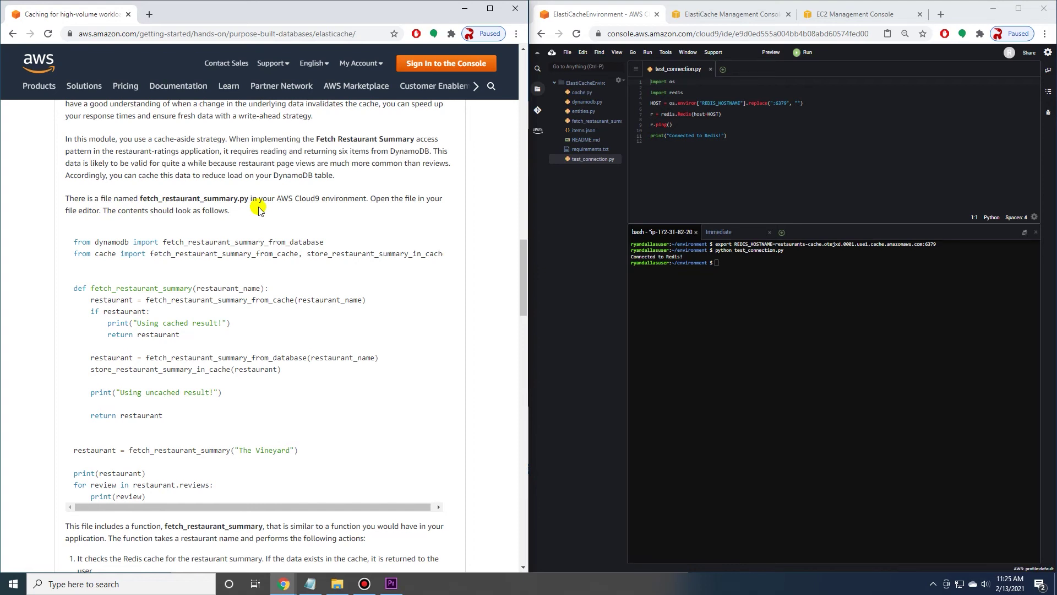
pyautogui.scroll(-1, 129, 231)
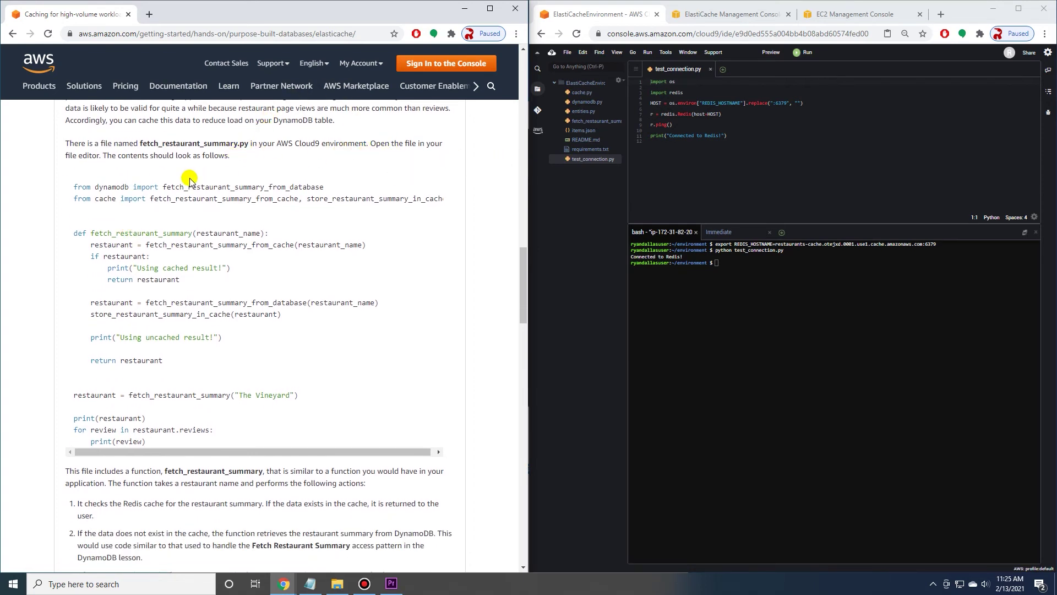
pyautogui.scroll(-1, 189, 180)
pyautogui.scroll(-1, 113, 278)
pyautogui.scroll(-2, 66, 297)
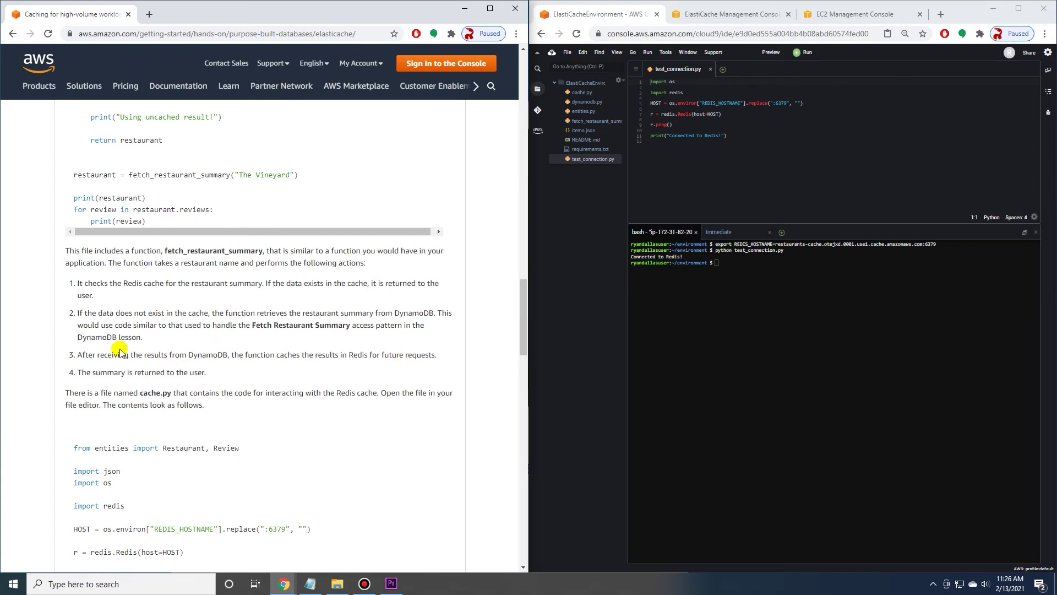
pyautogui.scroll(-3, 122, 351)
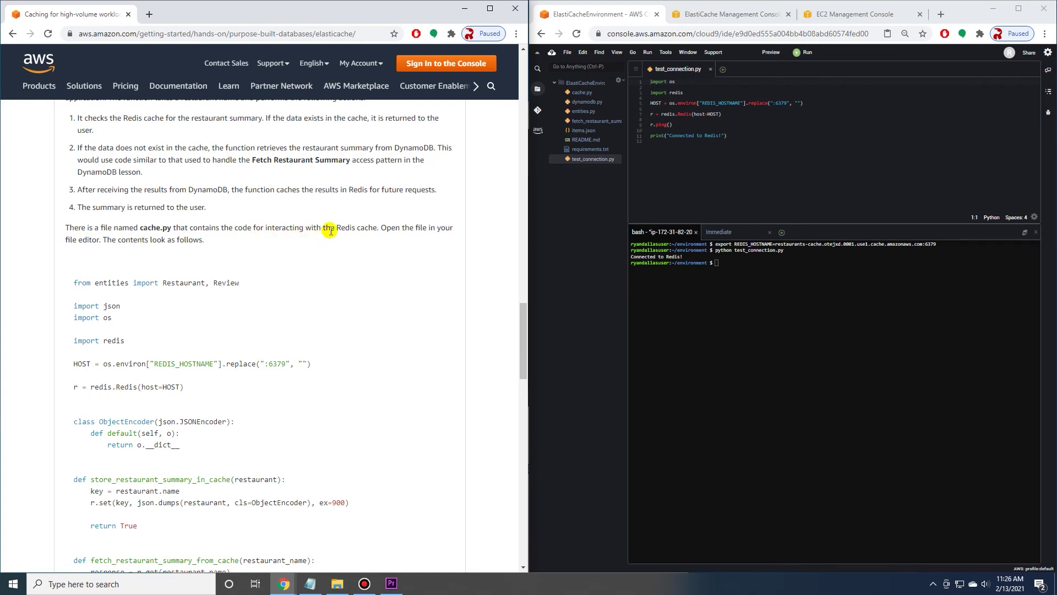
pyautogui.scroll(-7, 198, 234)
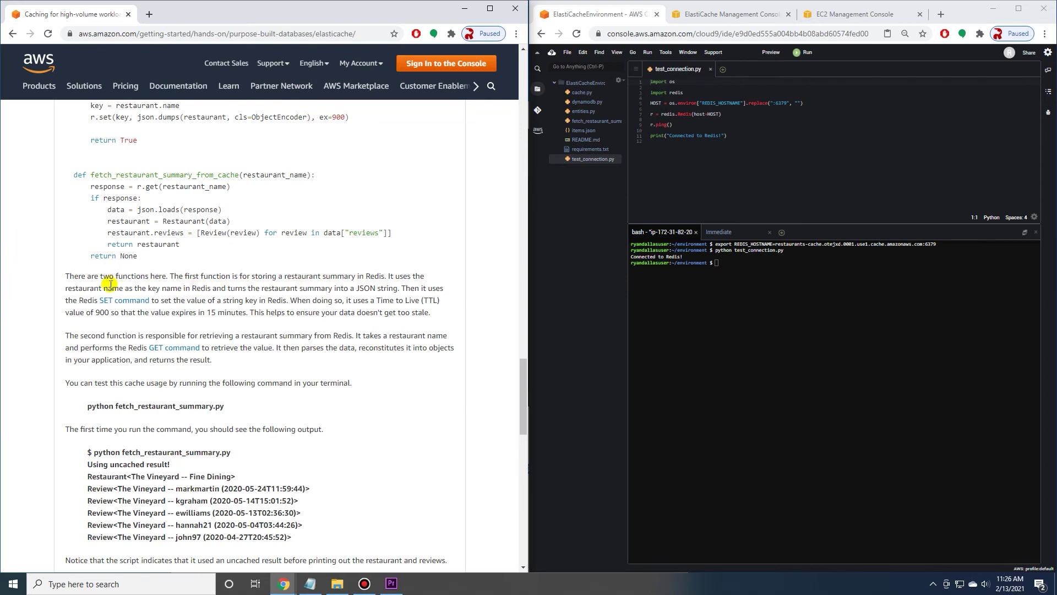
pyautogui.scroll(2, 132, 309)
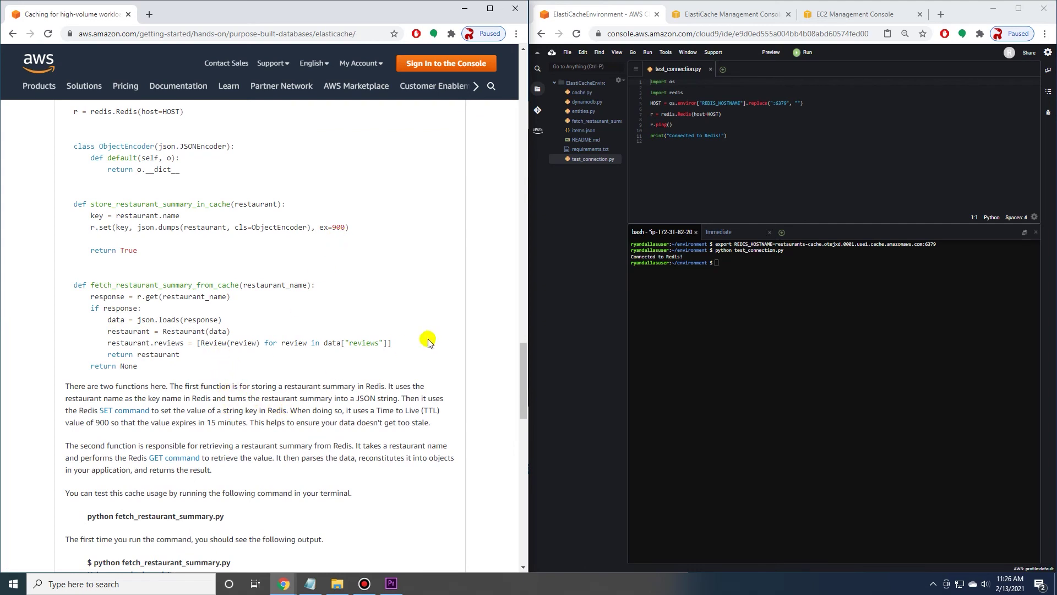
pyautogui.scroll(1, 429, 248)
pyautogui.scroll(-2, 397, 240)
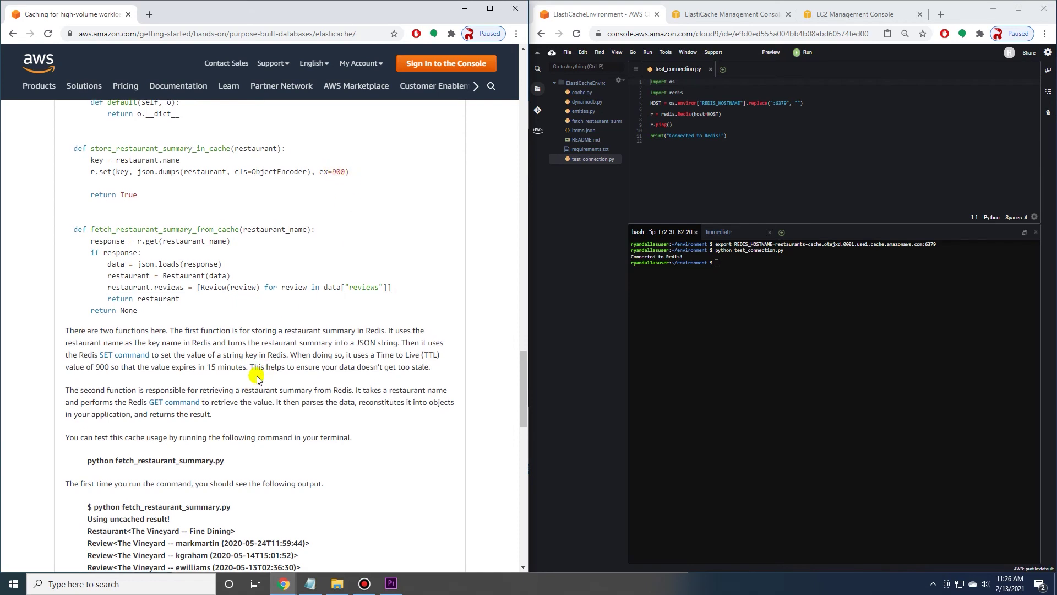
pyautogui.scroll(-3, 256, 379)
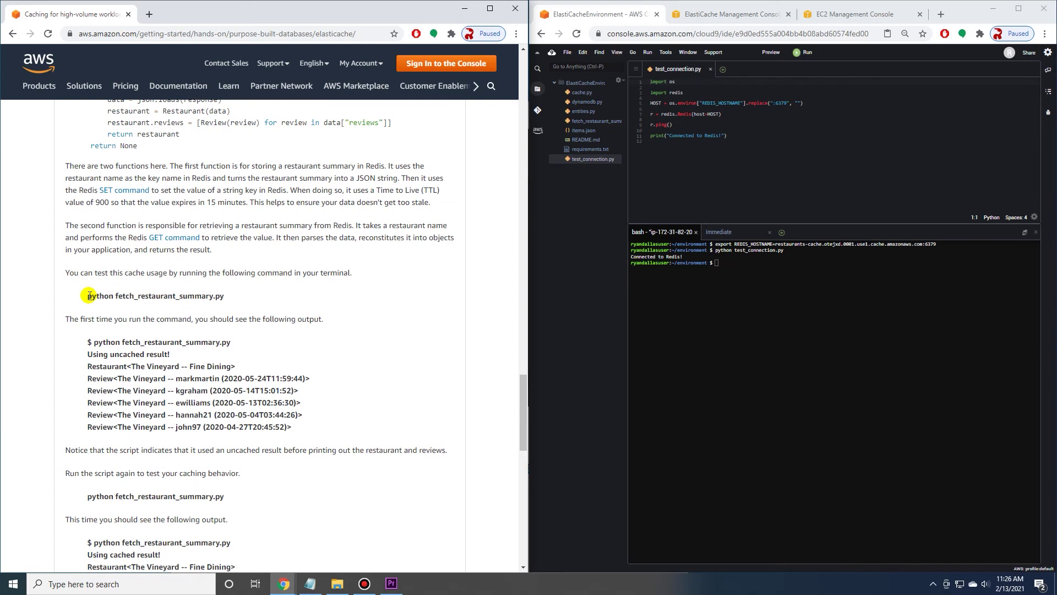
# Copy the command python fetch_restaurant_summary.py from the lesson and run it in the Cloud9 terminal
pyautogui.moveTo(88, 296); pyautogui.dragTo(224, 297)
pyautogui.rightClick(212, 295)
pyautogui.click(223, 300)
pyautogui.click(722, 264)
pyautogui.rightClick(722, 264)
pyautogui.click(738, 291)
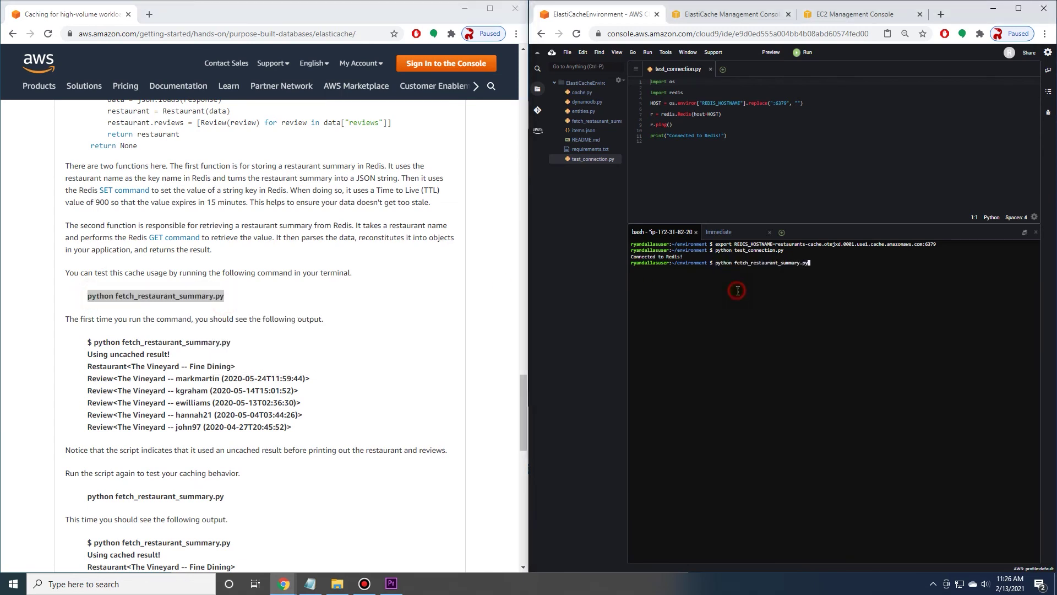
pyautogui.press('Return')
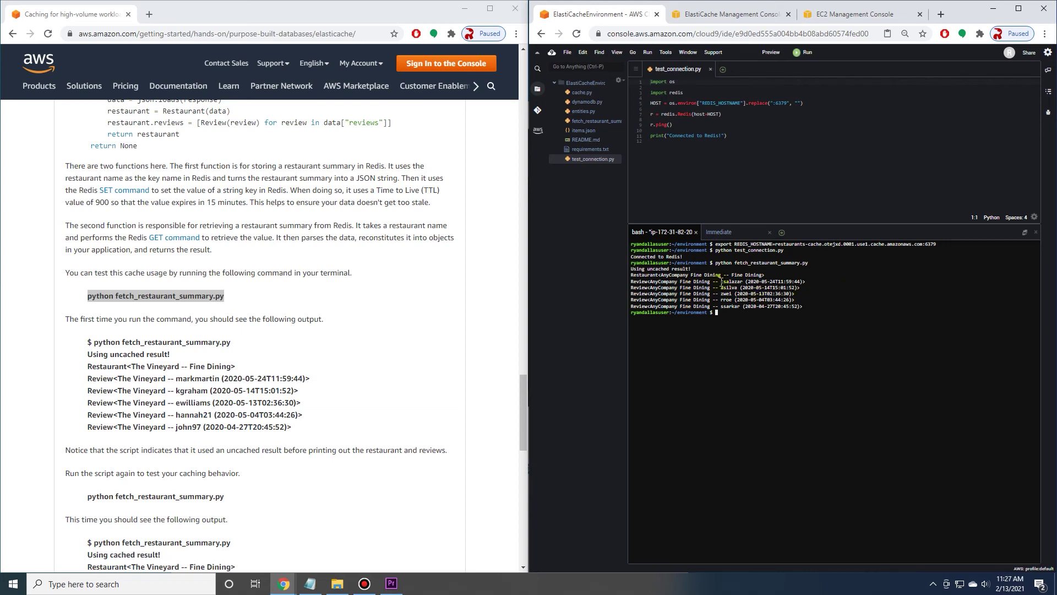
# Run python fetch_restaurant_summary.py a second time in the Cloud9 terminal to test the caching behavior
pyautogui.rightClick(718, 313)
pyautogui.click(742, 340)
pyautogui.press('Return')
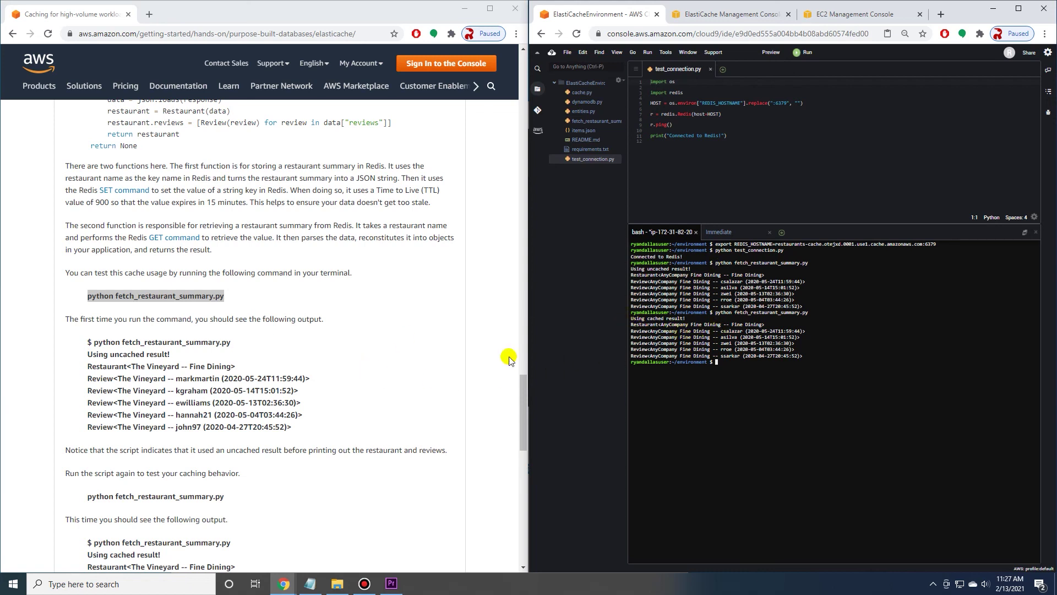
# Read the expected cached output and the summary of module 3, down to the cleanup module
pyautogui.scroll(-6, 286, 375)
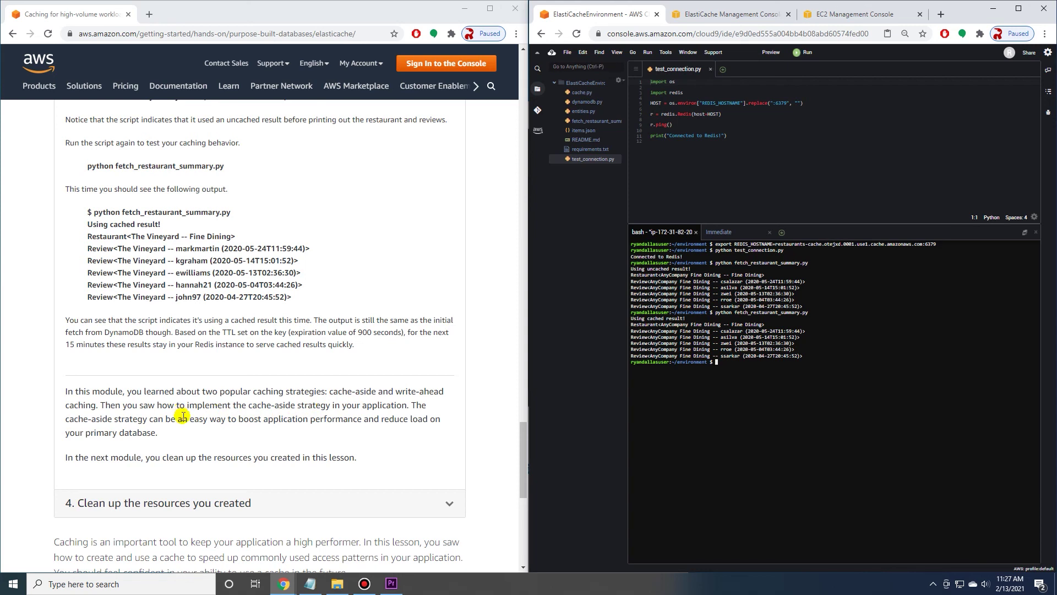
pyautogui.scroll(-1, 243, 397)
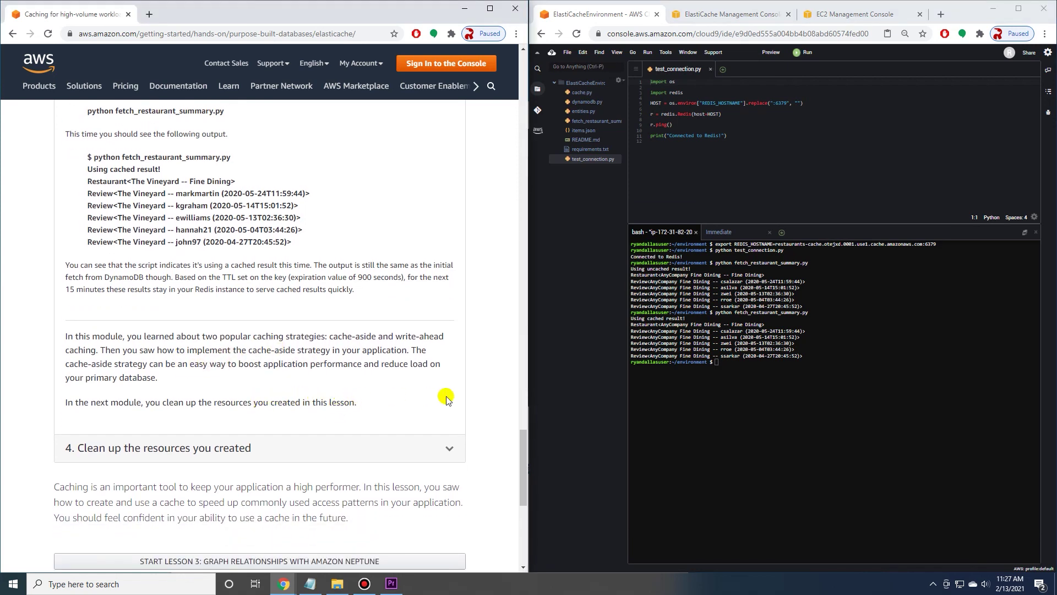
pyautogui.scroll(-1, 364, 397)
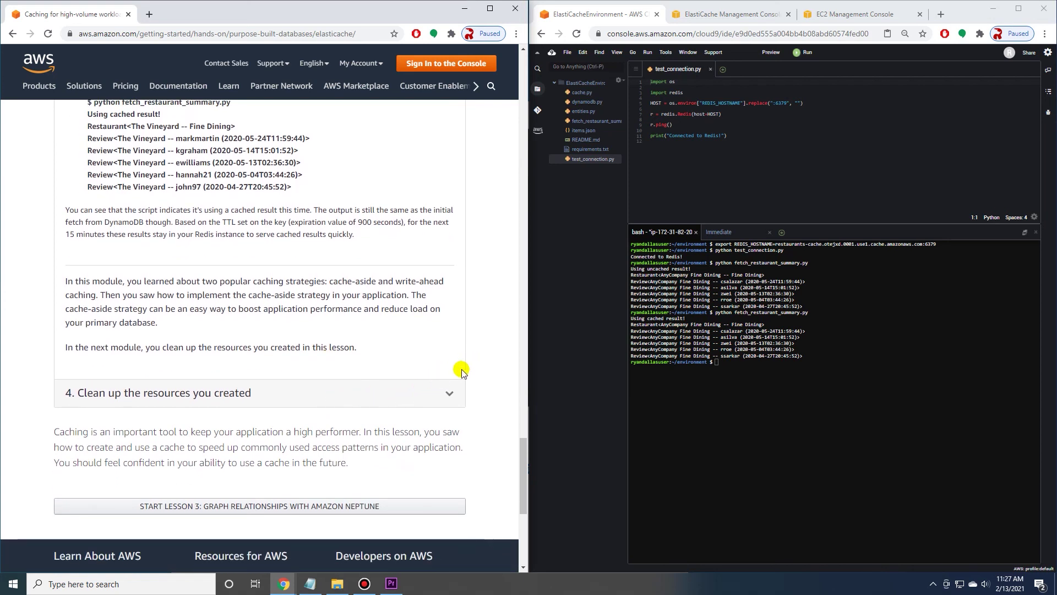